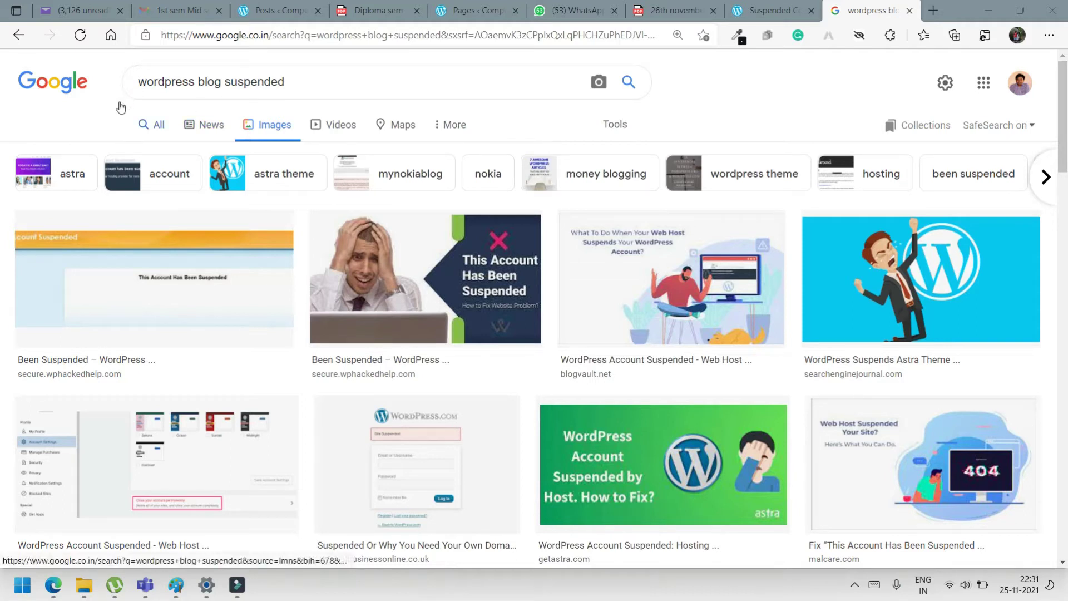
- Open the getastra.com 'Account Has Been Suspended' article from the Google image results
{"action": "left_click", "coordinate": [153, 124]}
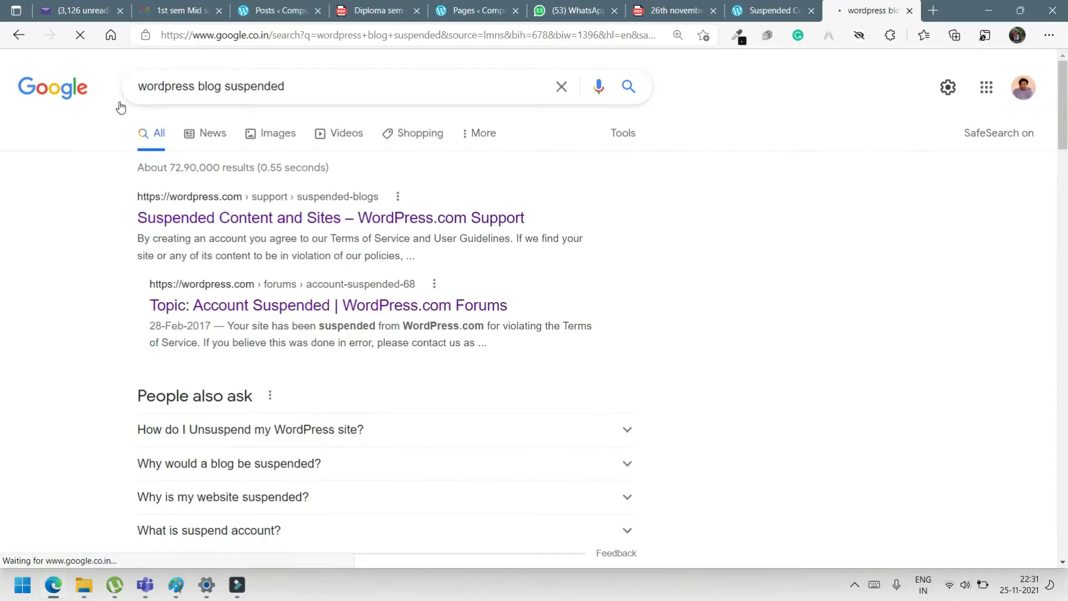
{"action": "key", "text": "alt+Left"}
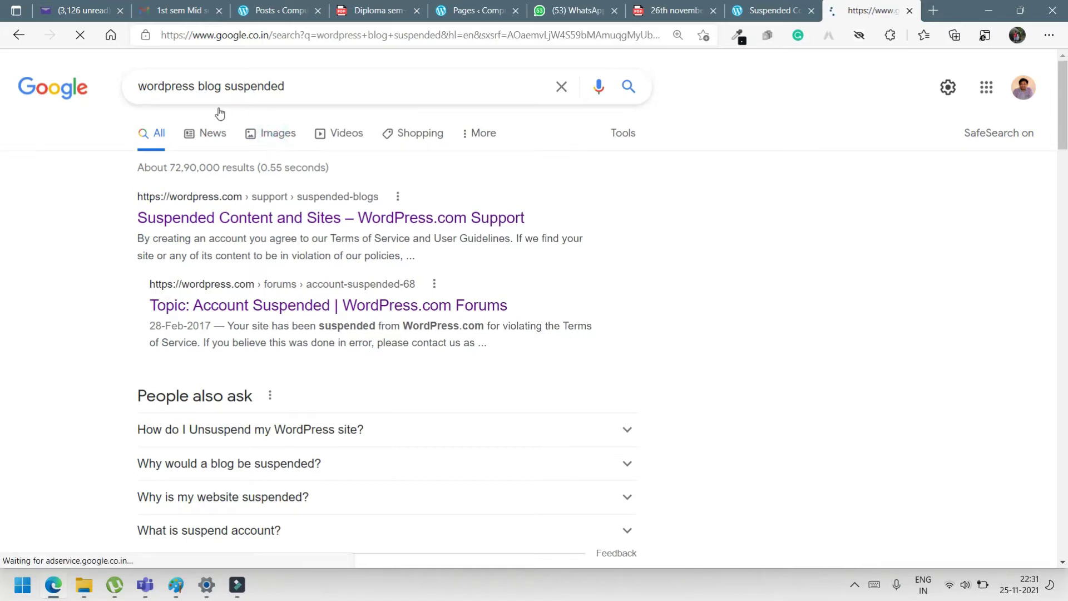
{"action": "scroll", "coordinate": [220, 112], "scroll_direction": "down", "scroll_amount": 3}
{"action": "scroll", "coordinate": [220, 112], "scroll_direction": "down", "scroll_amount": 1}
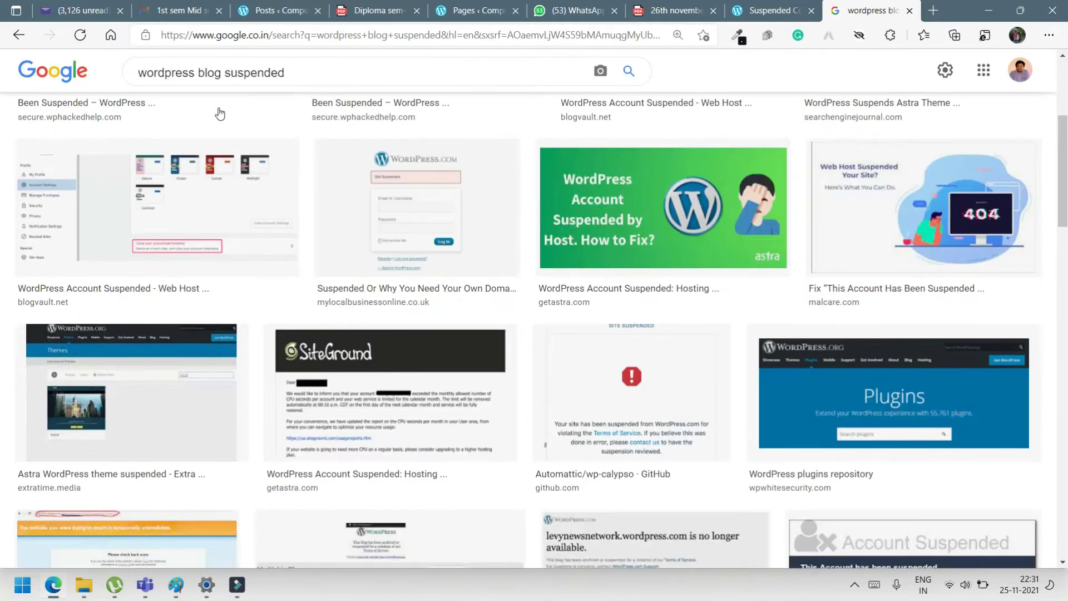
{"action": "scroll", "coordinate": [220, 112], "scroll_direction": "down", "scroll_amount": 5}
{"action": "scroll", "coordinate": [219, 111], "scroll_direction": "down", "scroll_amount": 2}
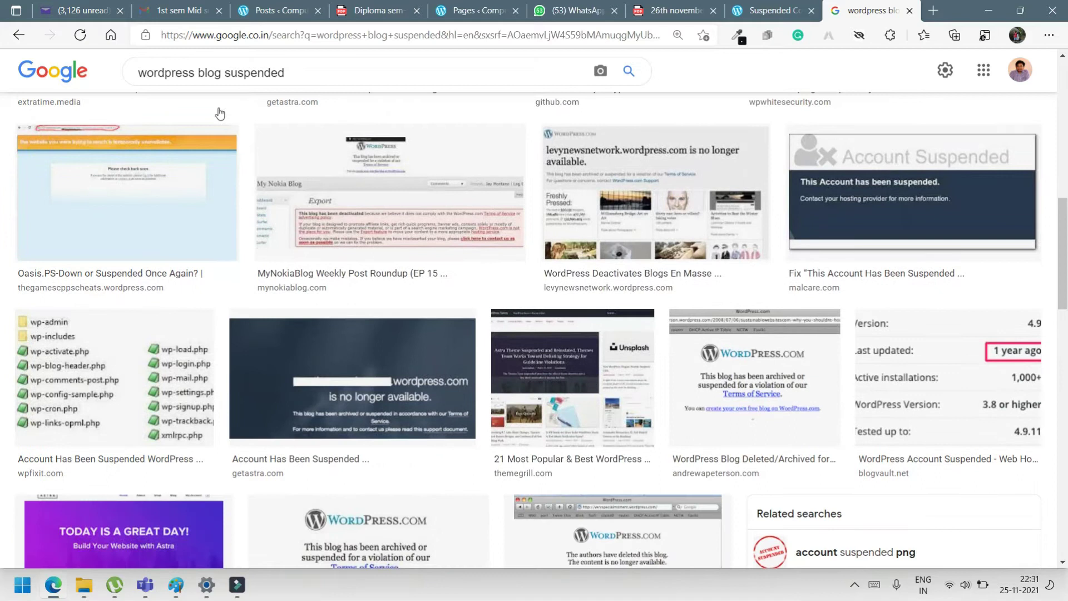
{"action": "left_click", "coordinate": [279, 330]}
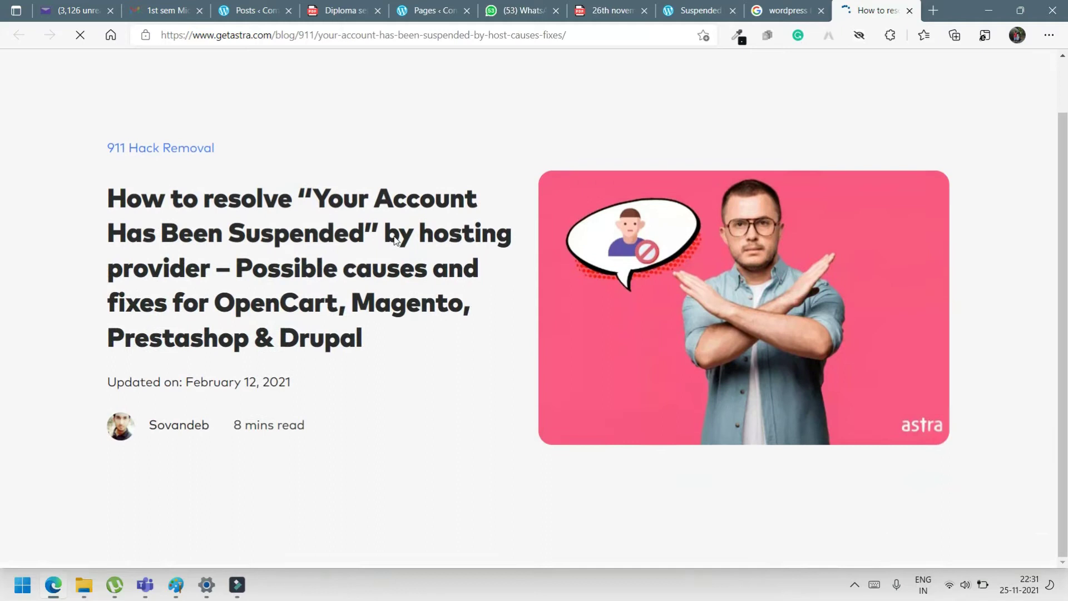
{"action": "scroll", "coordinate": [394, 236], "scroll_direction": "down", "scroll_amount": 2}
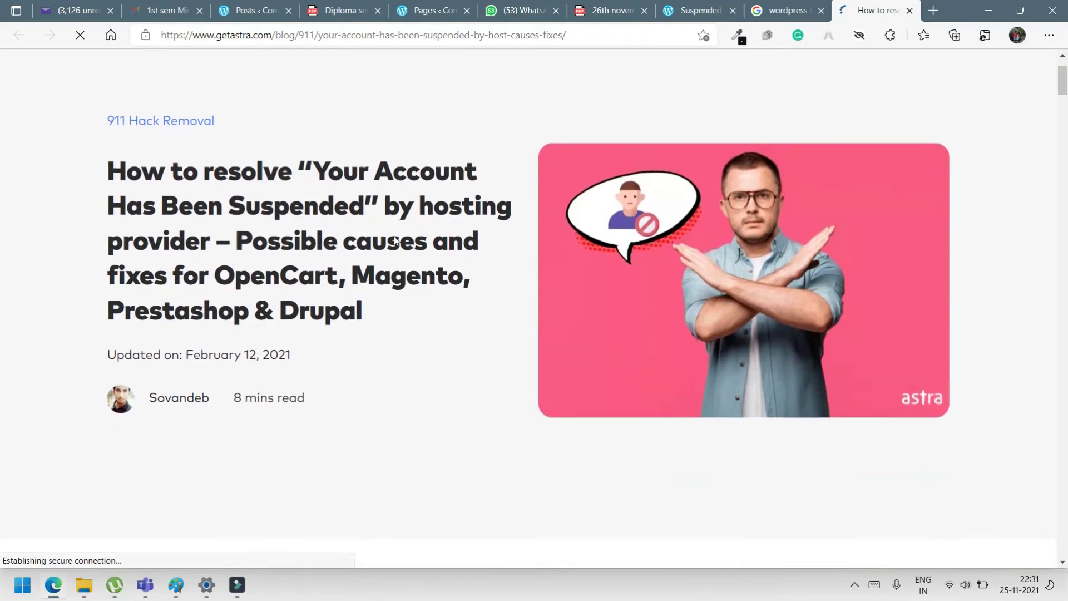
{"action": "scroll", "coordinate": [394, 236], "scroll_direction": "down", "scroll_amount": 2}
{"action": "scroll", "coordinate": [394, 237], "scroll_direction": "down", "scroll_amount": 5}
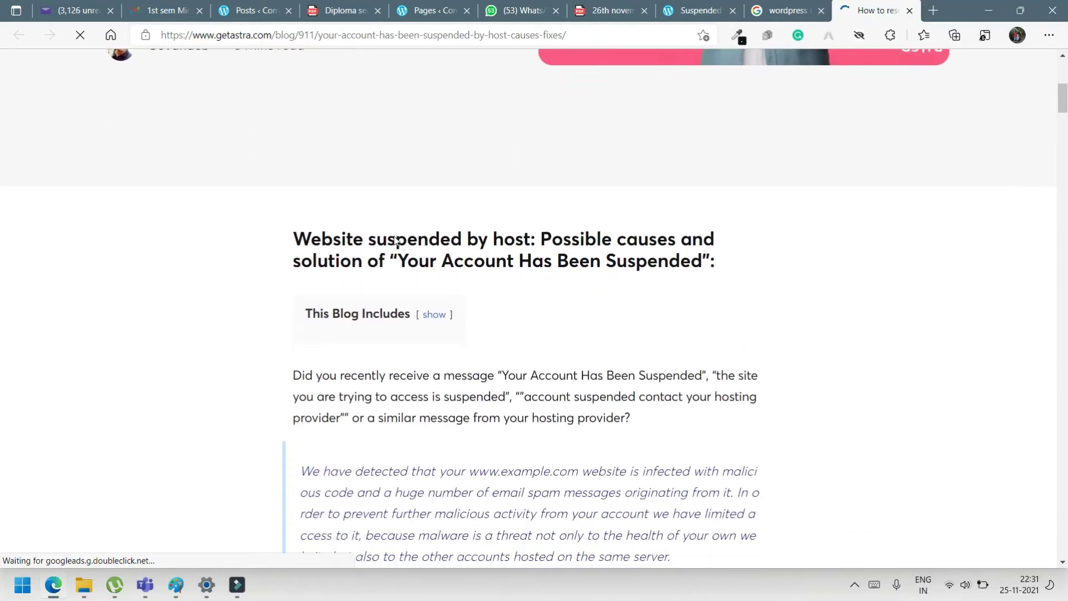
{"action": "scroll", "coordinate": [394, 236], "scroll_direction": "down", "scroll_amount": 4}
{"action": "scroll", "coordinate": [394, 237], "scroll_direction": "down", "scroll_amount": 3}
{"action": "scroll", "coordinate": [394, 237], "scroll_direction": "down", "scroll_amount": 3}
{"action": "scroll", "coordinate": [394, 236], "scroll_direction": "down", "scroll_amount": 6}
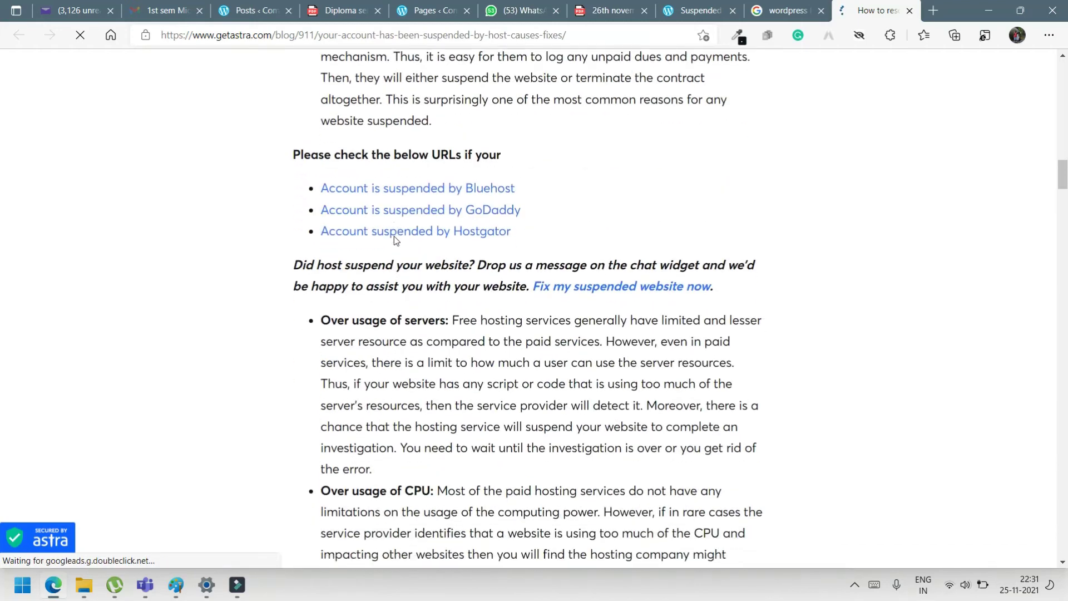
{"action": "scroll", "coordinate": [394, 236], "scroll_direction": "down", "scroll_amount": 5}
{"action": "scroll", "coordinate": [394, 236], "scroll_direction": "down", "scroll_amount": 2}
{"action": "scroll", "coordinate": [394, 236], "scroll_direction": "down", "scroll_amount": 3}
{"action": "scroll", "coordinate": [394, 236], "scroll_direction": "down", "scroll_amount": 4}
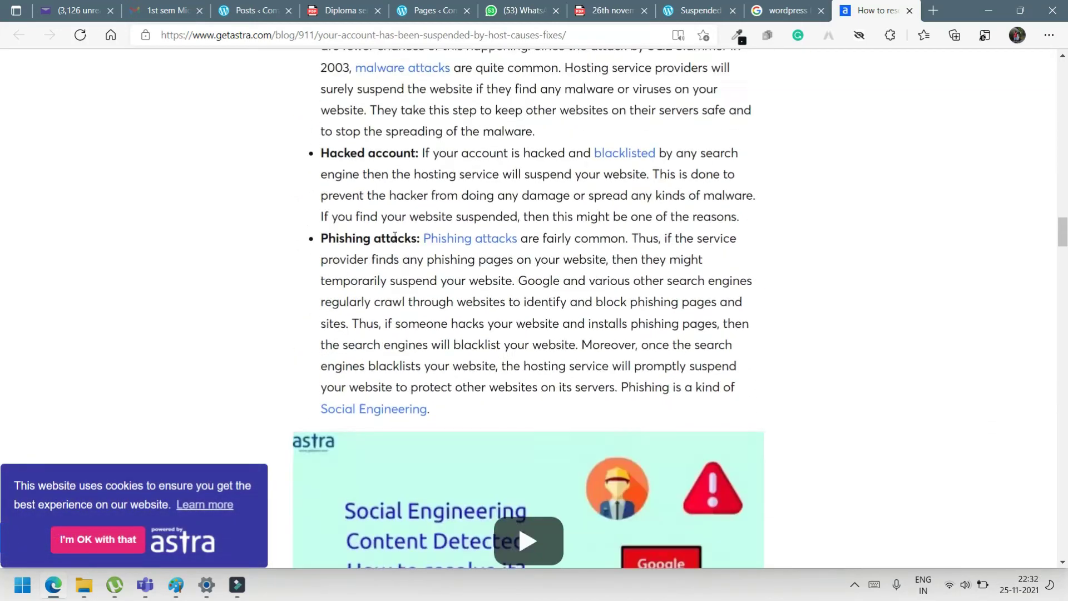
{"action": "scroll", "coordinate": [394, 237], "scroll_direction": "down", "scroll_amount": 2}
{"action": "scroll", "coordinate": [394, 236], "scroll_direction": "down", "scroll_amount": 6}
{"action": "scroll", "coordinate": [394, 236], "scroll_direction": "down", "scroll_amount": 5}
{"action": "scroll", "coordinate": [394, 237], "scroll_direction": "down", "scroll_amount": 4}
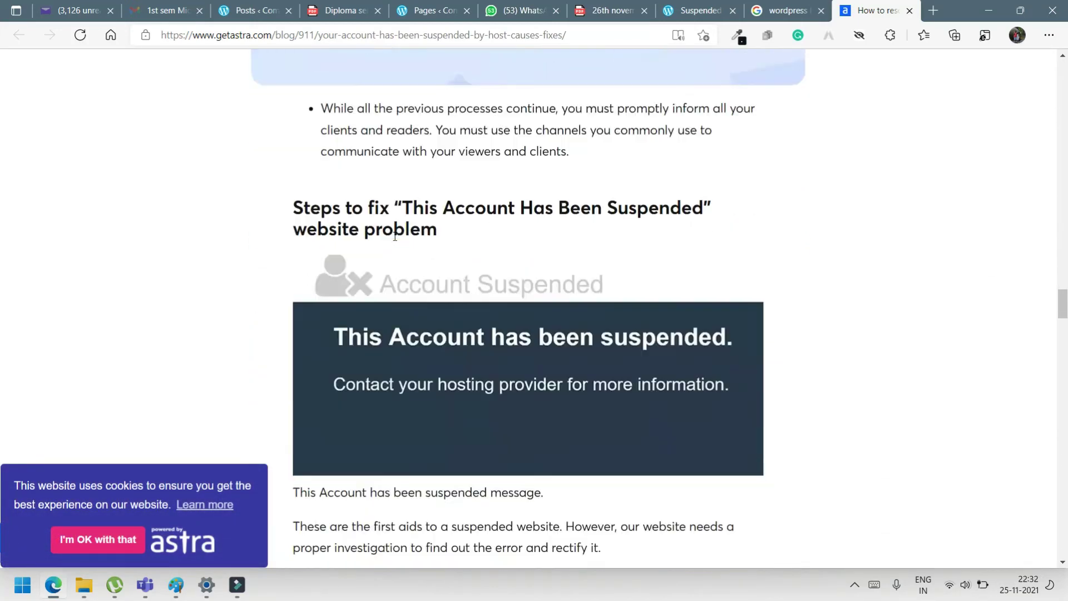
{"action": "scroll", "coordinate": [394, 236], "scroll_direction": "down", "scroll_amount": 3}
{"action": "scroll", "coordinate": [394, 235], "scroll_direction": "up", "scroll_amount": 1}
{"action": "scroll", "coordinate": [394, 236], "scroll_direction": "down", "scroll_amount": 4}
{"action": "scroll", "coordinate": [394, 236], "scroll_direction": "down", "scroll_amount": 4}
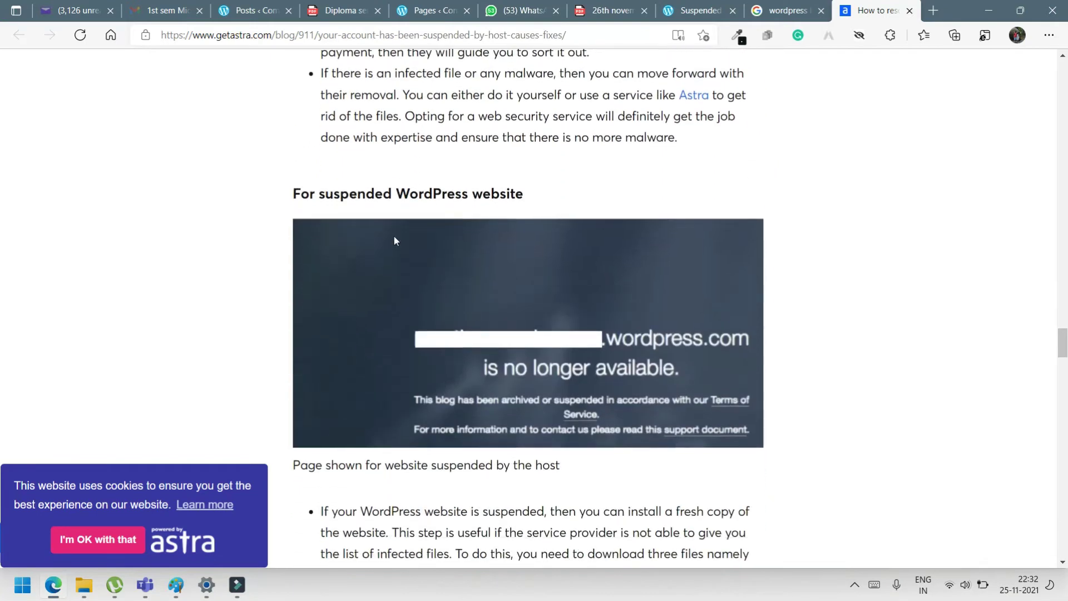
{"action": "scroll", "coordinate": [394, 236], "scroll_direction": "down", "scroll_amount": 1}
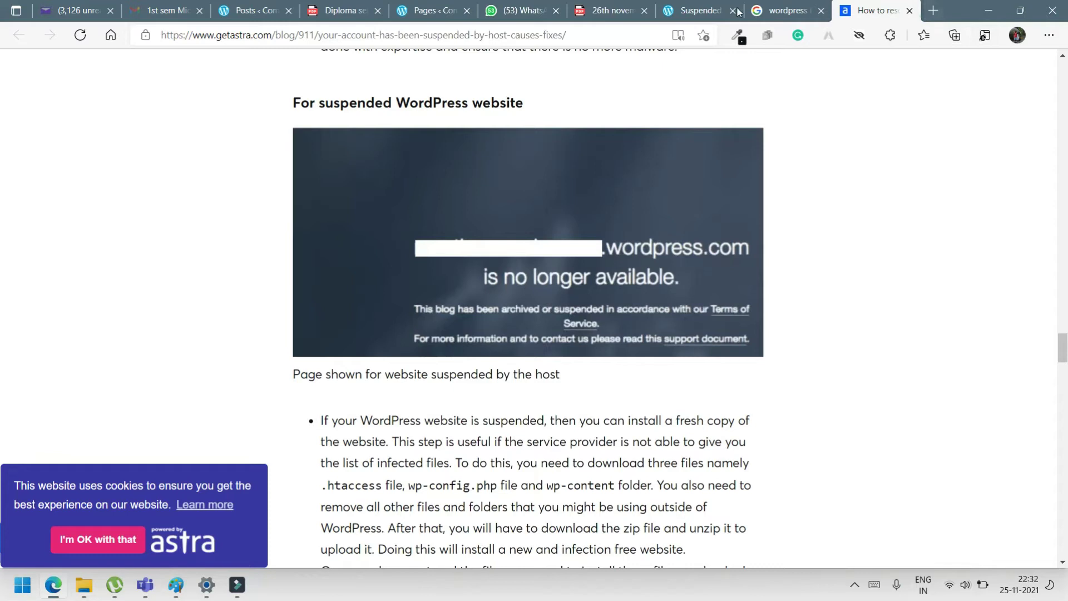
- Run a fresh Google search for 'wordpress blog suspended' in a new tab
{"action": "left_click", "coordinate": [933, 10]}
{"action": "type", "text": "g"}
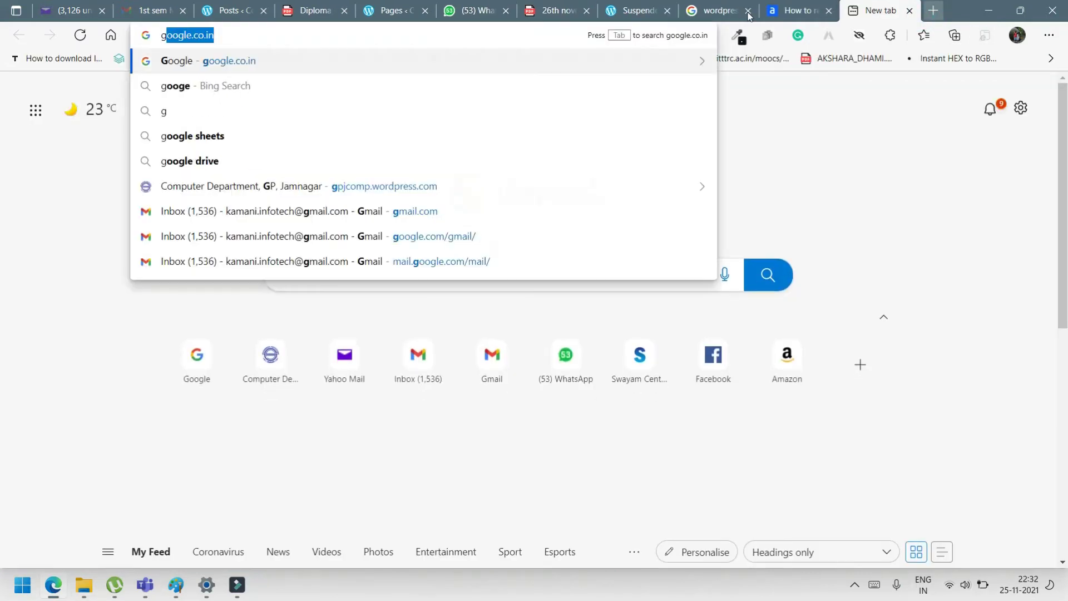
{"action": "key", "text": "Return"}
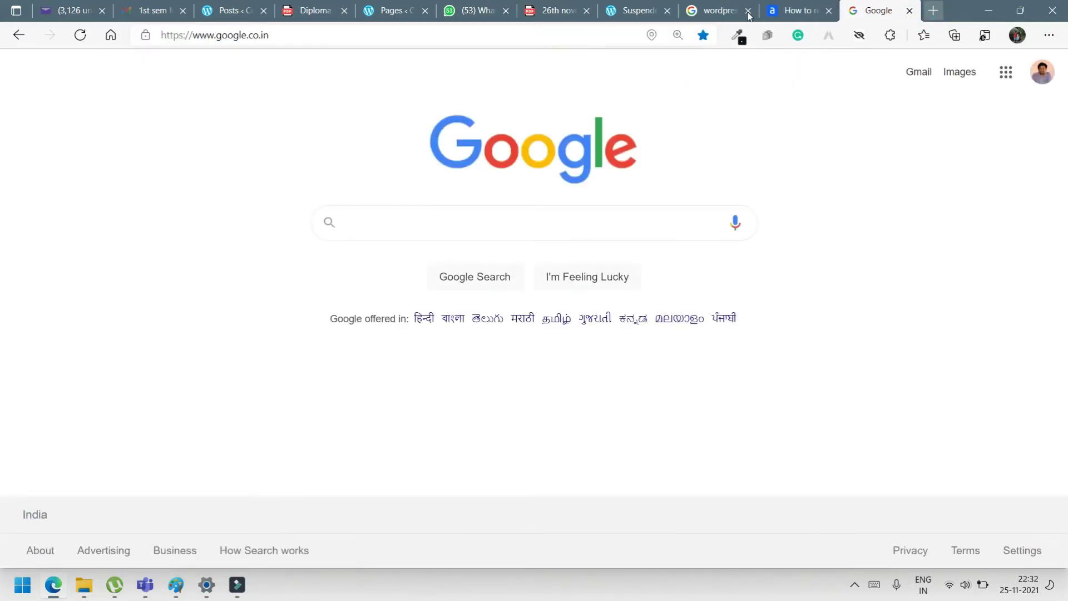
{"action": "left_click", "coordinate": [355, 198]}
{"action": "type", "text": "blo"}
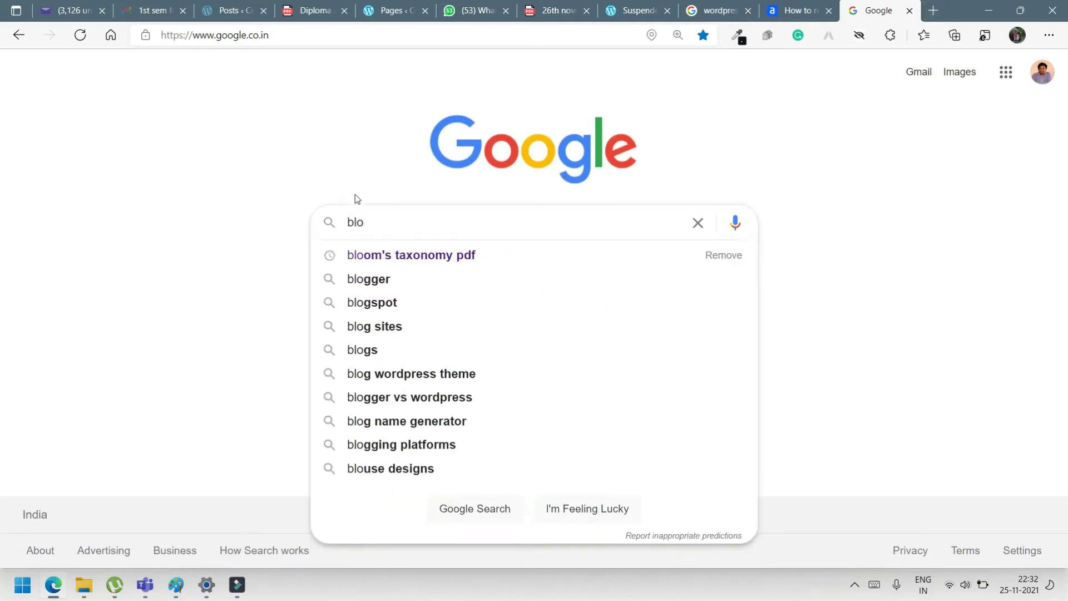
{"action": "key", "text": "BackSpace"}
{"action": "key", "text": "BackSpace"}
{"action": "key", "text": "BackSpace"}
{"action": "type", "text": "wo"}
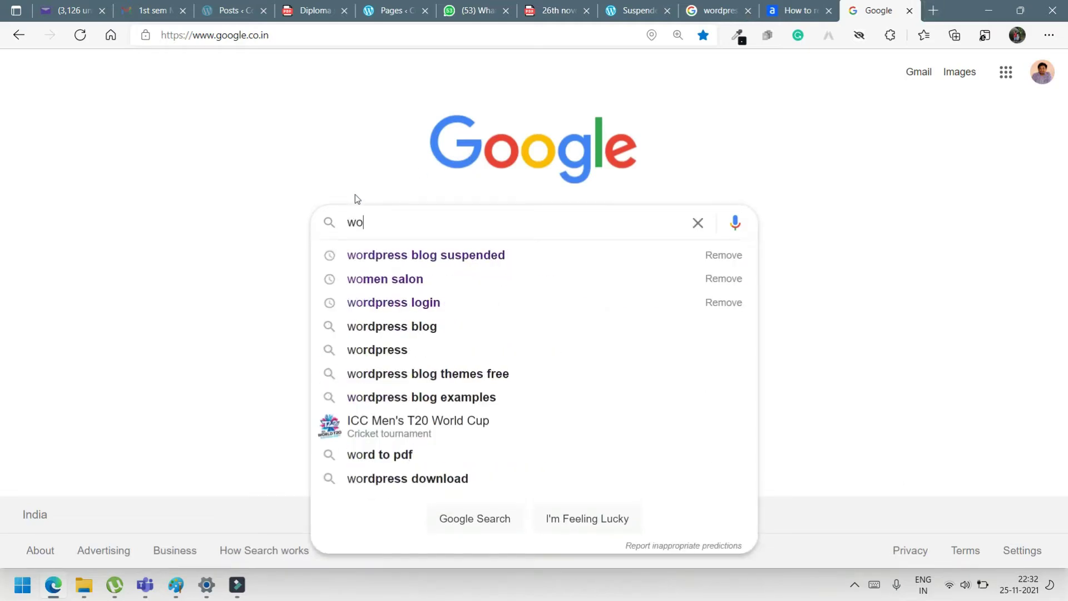
{"action": "type", "text": "rd"}
{"action": "key", "text": "Down"}
{"action": "key", "text": "Return"}
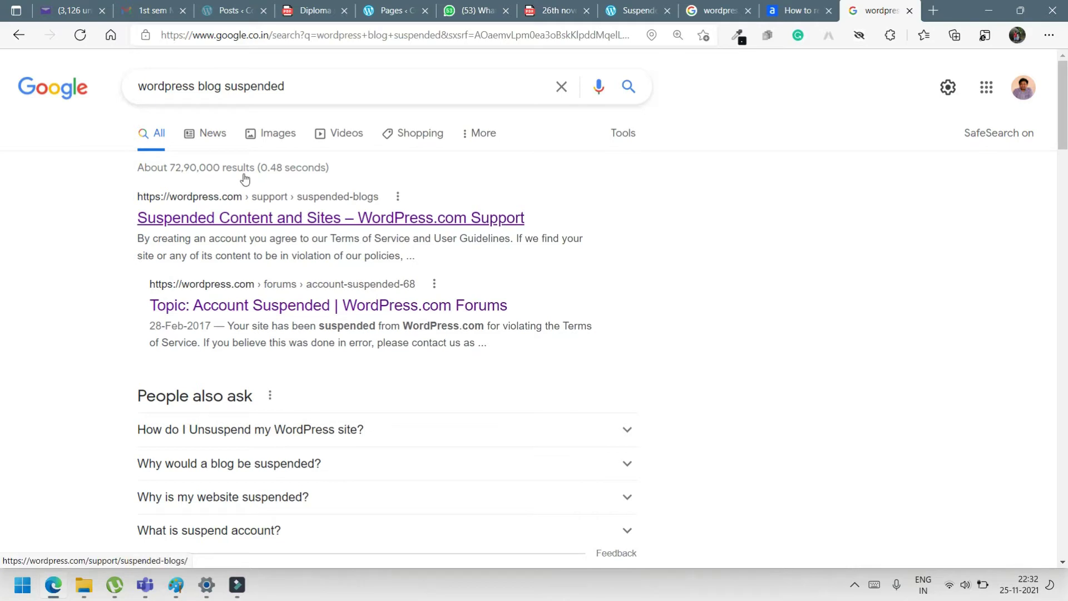
- Open the WordPress.com Support 'Suspended Content and Sites' result in a new tab
{"action": "left_click", "coordinate": [245, 178]}
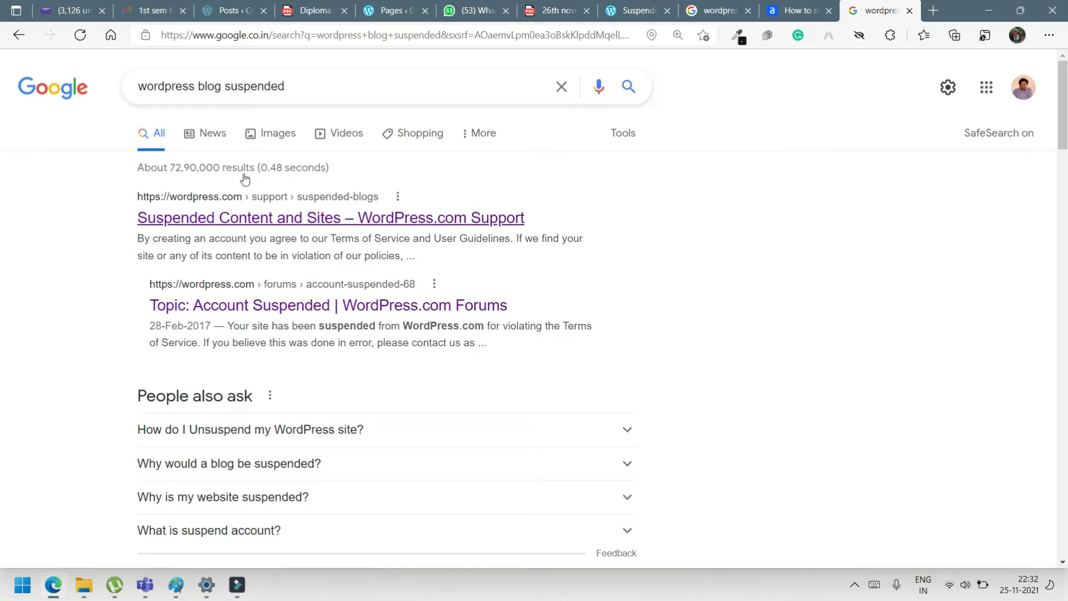
{"action": "right_click", "coordinate": [324, 219]}
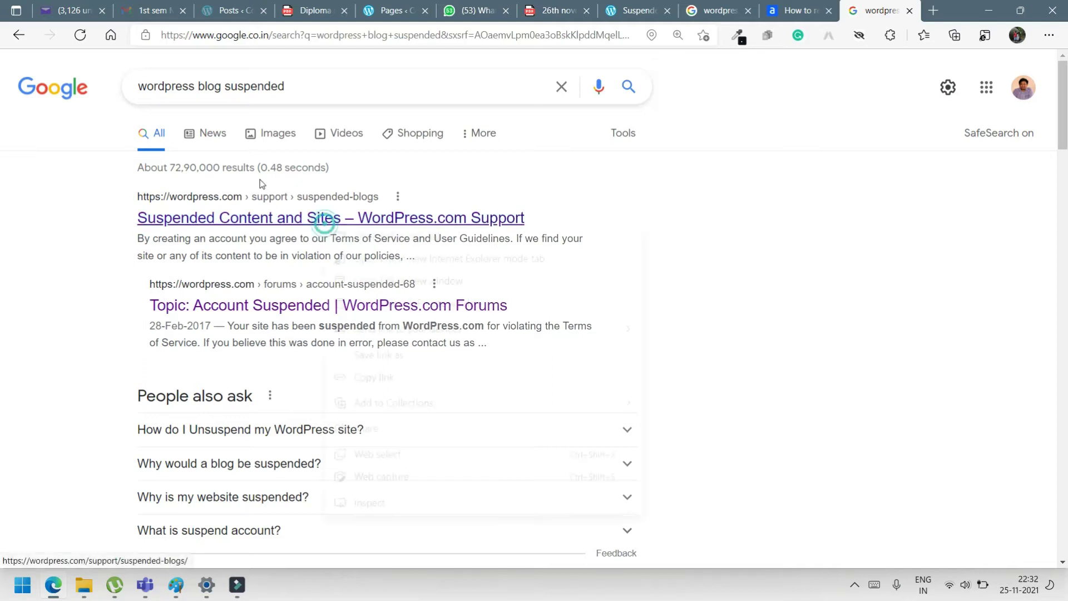
{"action": "left_click", "coordinate": [381, 236]}
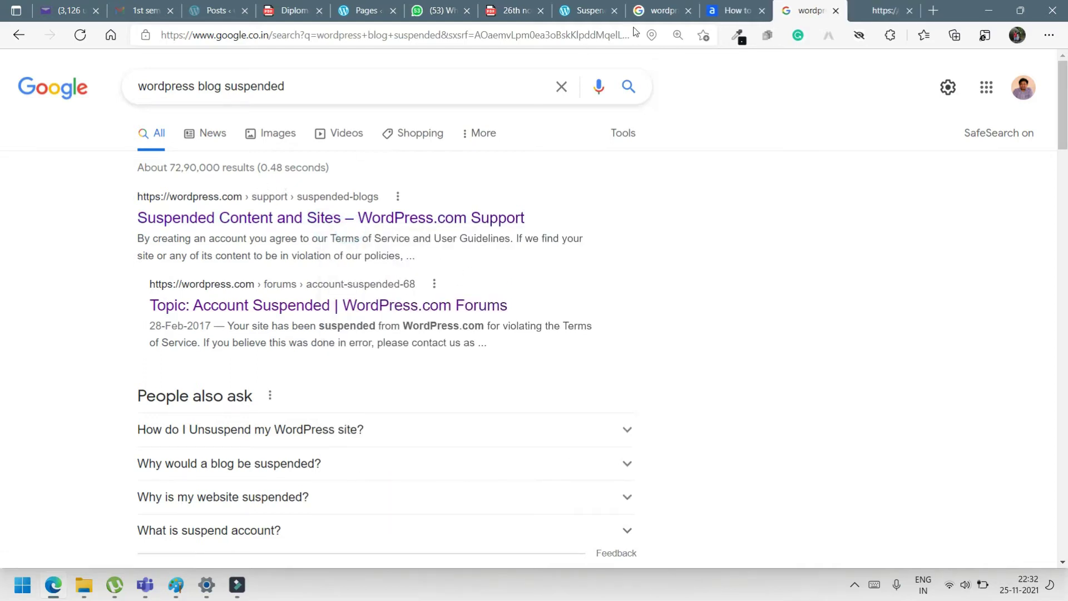
- On the suspended-sites form, clear the prefilled Website and Email fields and start the comment
{"action": "left_click", "coordinate": [885, 11]}
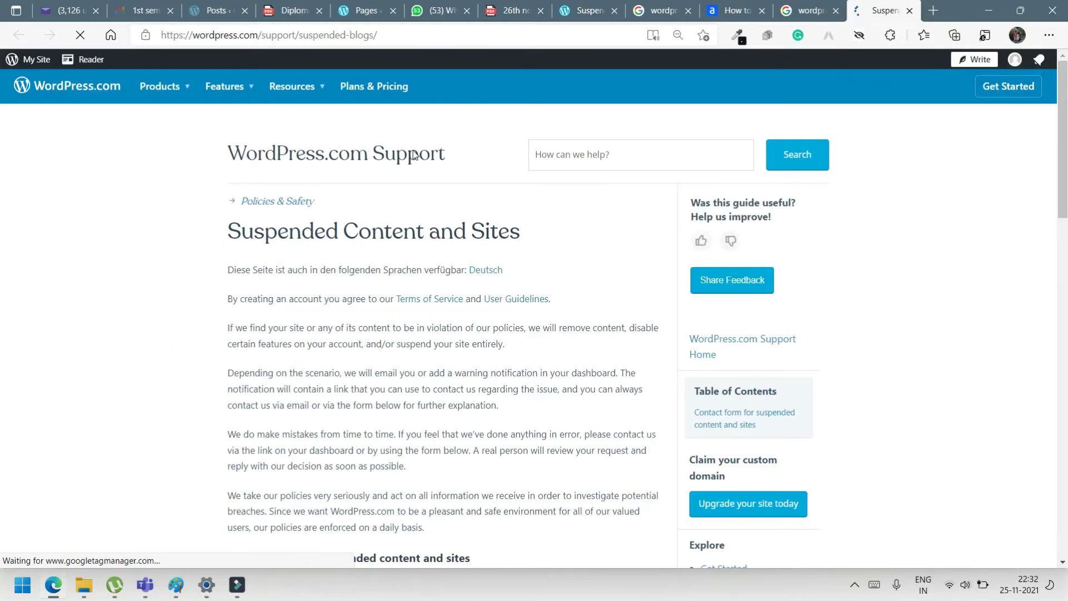
{"action": "scroll", "coordinate": [414, 154], "scroll_direction": "down", "scroll_amount": 2}
{"action": "scroll", "coordinate": [413, 154], "scroll_direction": "down", "scroll_amount": 2}
{"action": "scroll", "coordinate": [413, 155], "scroll_direction": "down", "scroll_amount": 4}
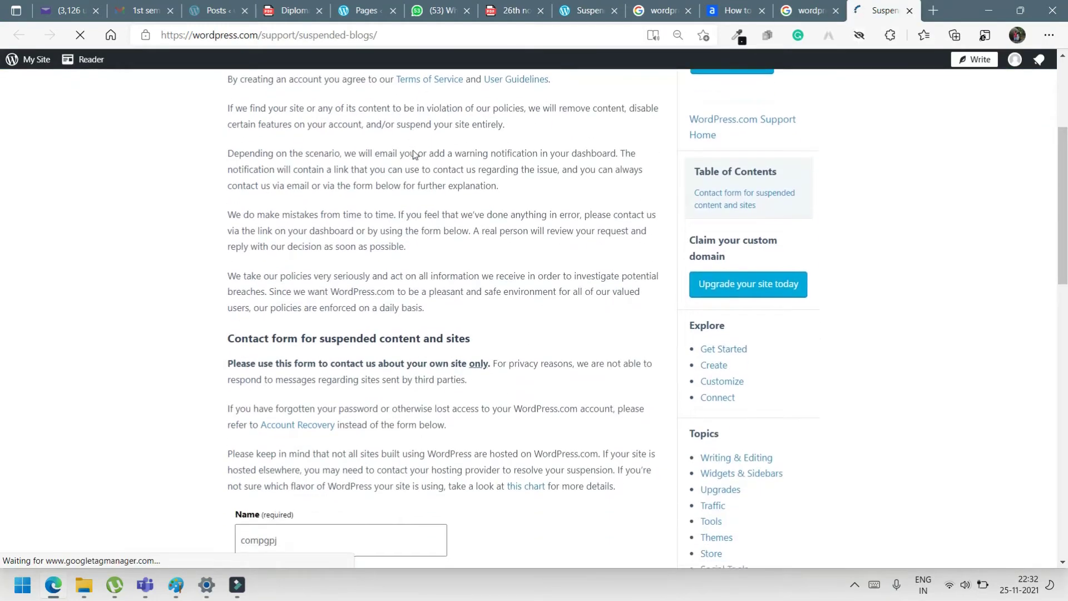
{"action": "scroll", "coordinate": [413, 155], "scroll_direction": "down", "scroll_amount": 3}
{"action": "scroll", "coordinate": [413, 155], "scroll_direction": "down", "scroll_amount": 1}
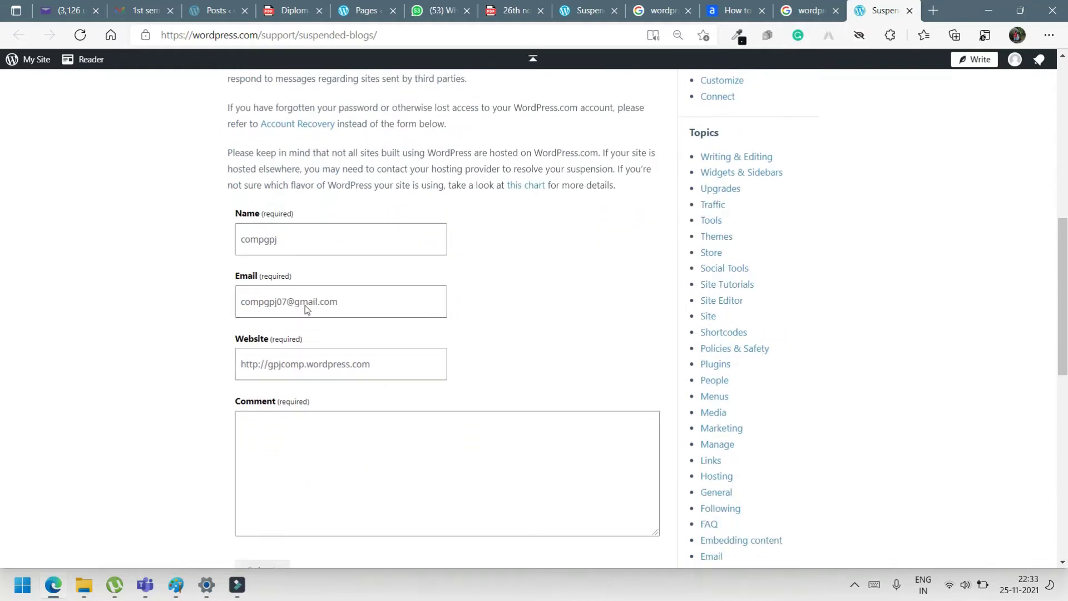
{"action": "left_click", "coordinate": [382, 368]}
{"action": "key", "text": "BackSpace"}
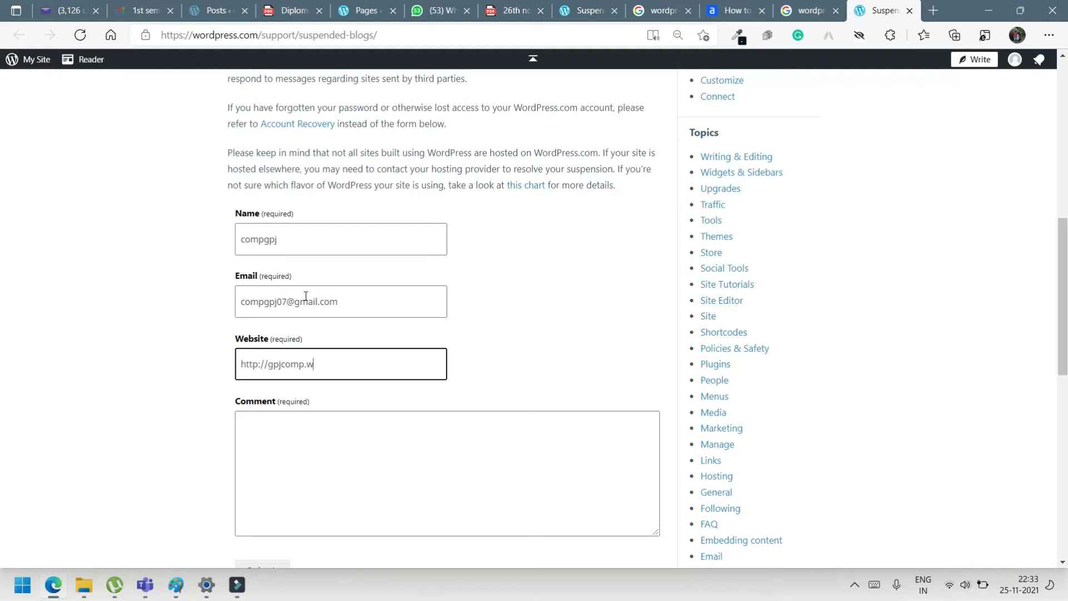
{"action": "key", "text": "BackSpace"}
{"action": "key", "text": "BackSpace"}
{"action": "key", "text": "BackSpace"}
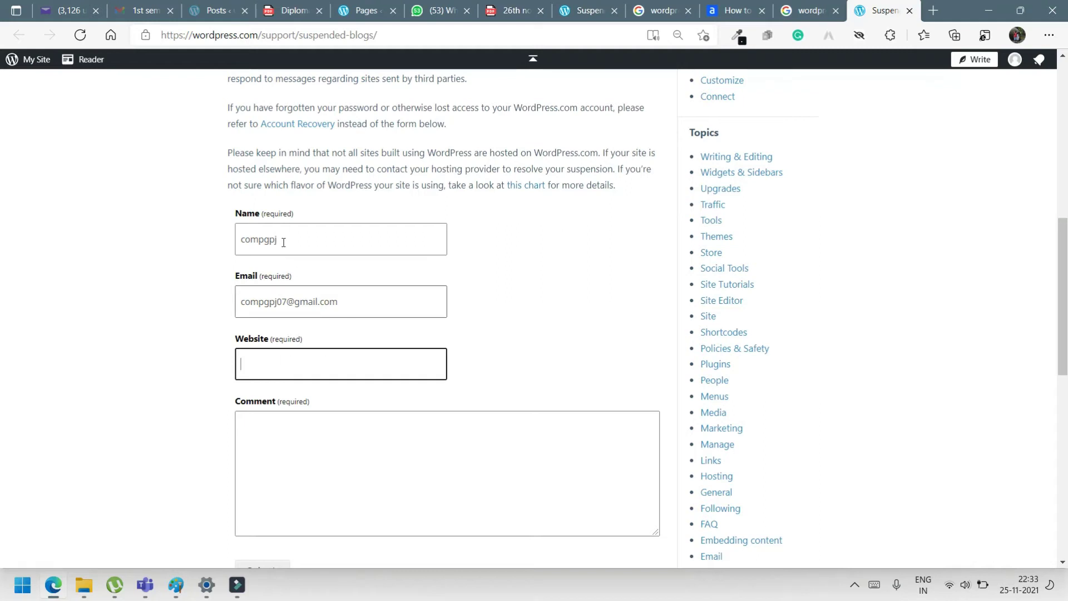
{"action": "key", "text": "shift+Tab"}
{"action": "key", "text": "BackSpace"}
{"action": "key", "text": "BackSpace"}
{"action": "key", "text": "BackSpace"}
{"action": "key", "text": "BackSpace"}
{"action": "key", "text": "BackSpace"}
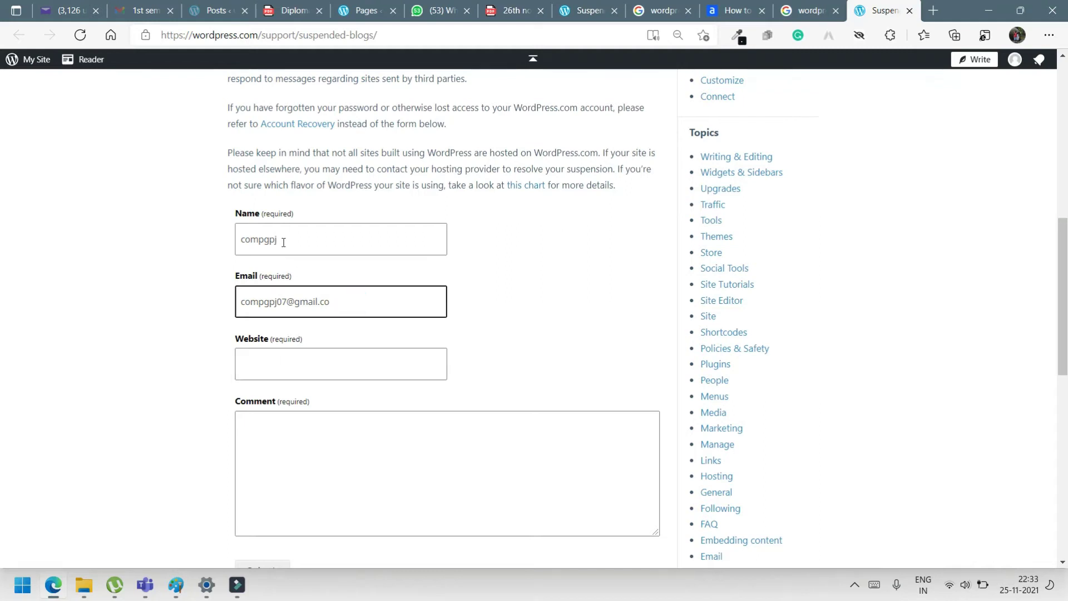
{"action": "key", "text": "BackSpace"}
{"action": "key", "text": "BackSpace"}
{"action": "key", "text": "BackSpace"}
{"action": "key", "text": "BackSpace"}
{"action": "key", "text": "BackSpace"}
{"action": "key", "text": "BackSpace"}
{"action": "left_click", "coordinate": [333, 467]}
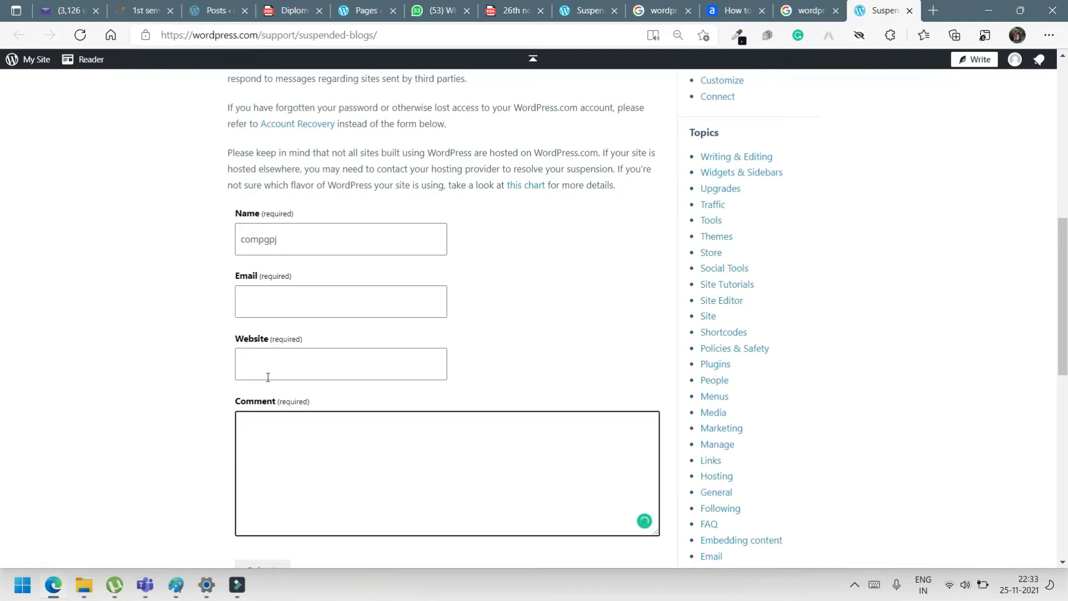
{"action": "scroll", "coordinate": [267, 378], "scroll_direction": "down", "scroll_amount": 1}
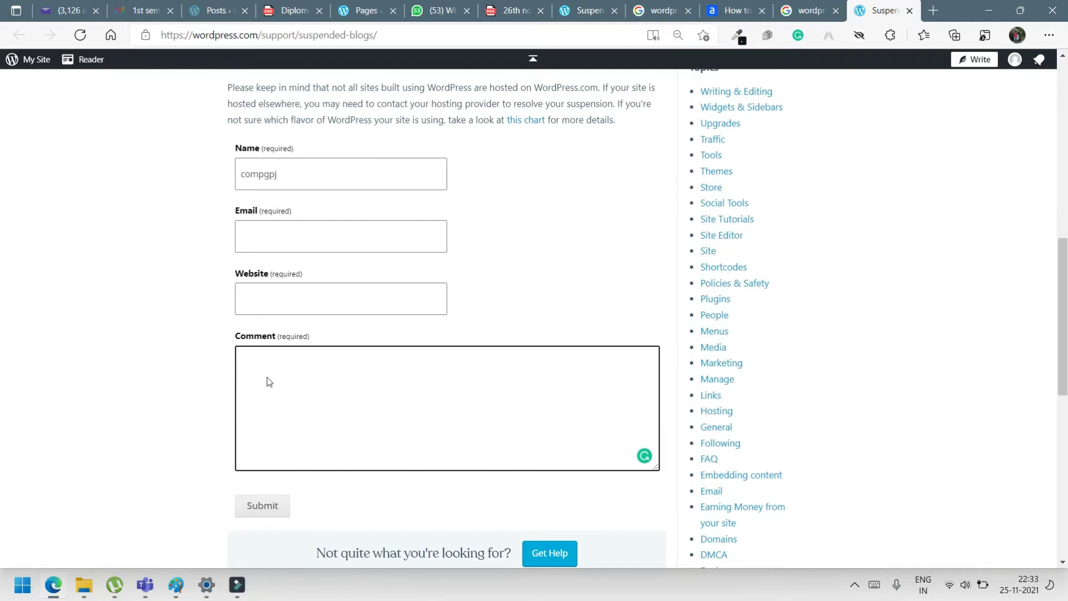
{"action": "scroll", "coordinate": [267, 377], "scroll_direction": "down", "scroll_amount": 1}
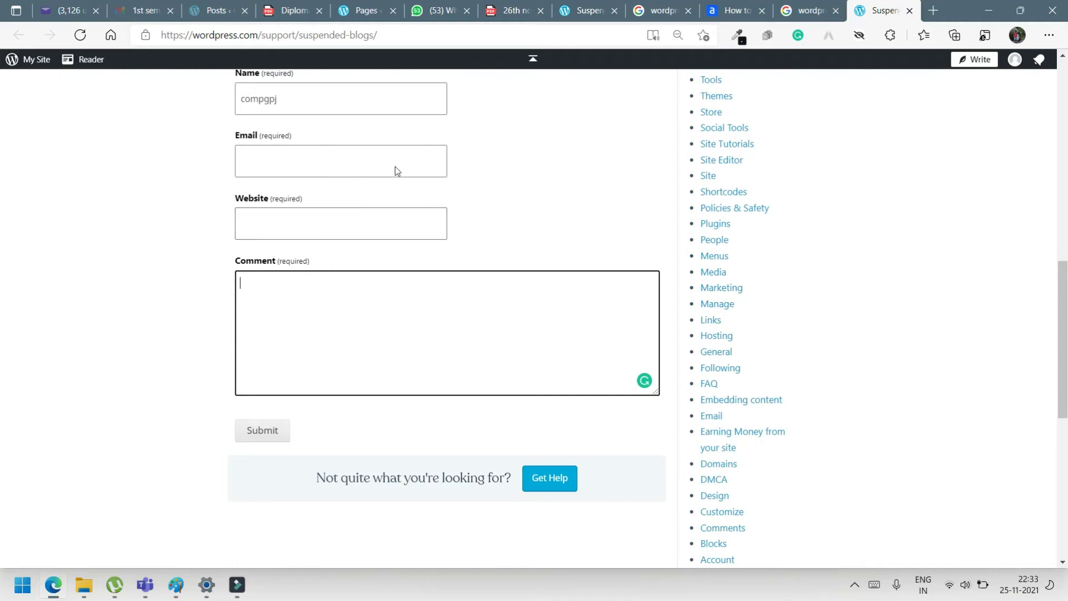
{"action": "scroll", "coordinate": [394, 166], "scroll_direction": "up", "scroll_amount": 1}
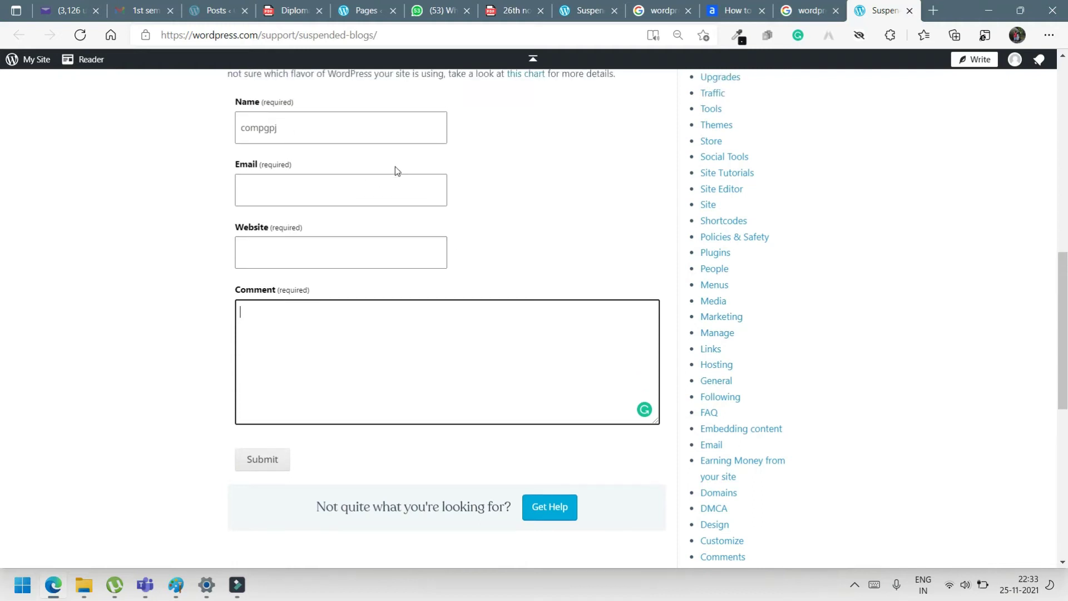
{"action": "scroll", "coordinate": [395, 166], "scroll_direction": "up", "scroll_amount": 3}
{"action": "scroll", "coordinate": [395, 165], "scroll_direction": "up", "scroll_amount": 3}
{"action": "scroll", "coordinate": [395, 166], "scroll_direction": "down", "scroll_amount": 2}
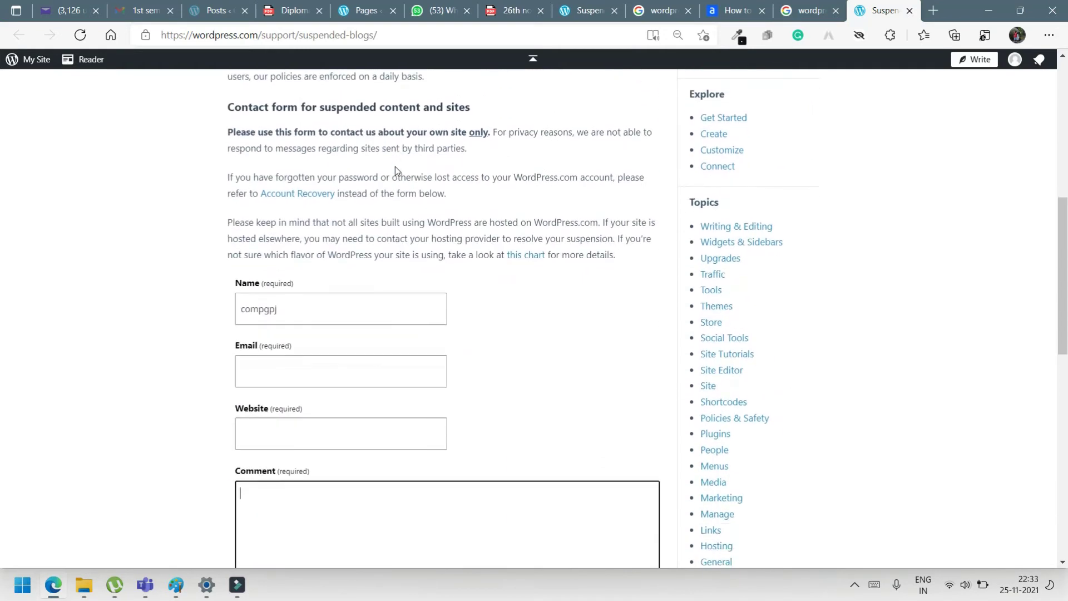
{"action": "scroll", "coordinate": [395, 165], "scroll_direction": "down", "scroll_amount": 2}
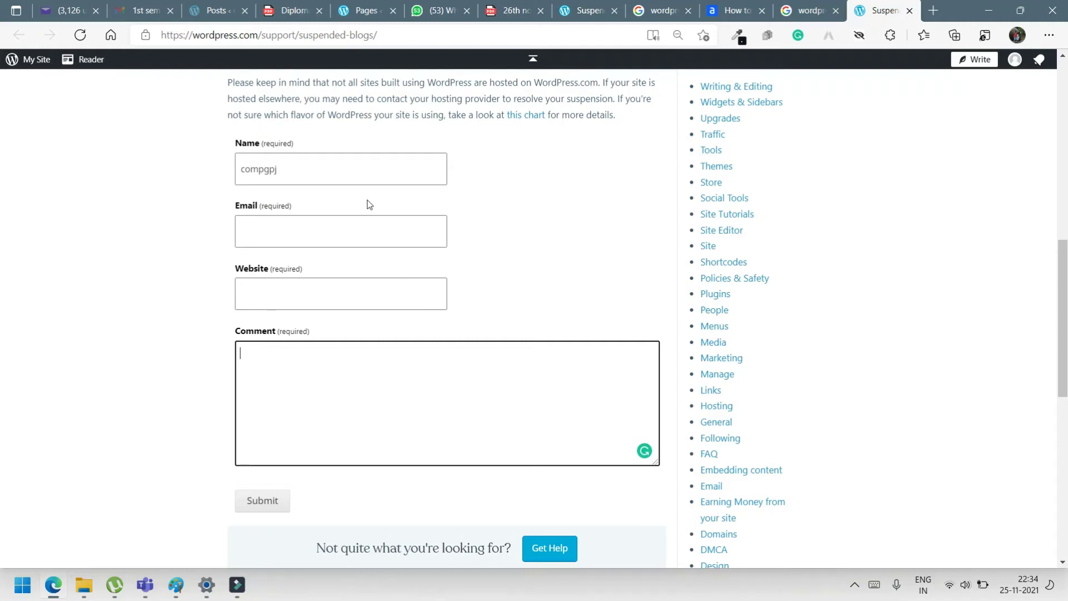
{"action": "scroll", "coordinate": [367, 200], "scroll_direction": "up", "scroll_amount": 1}
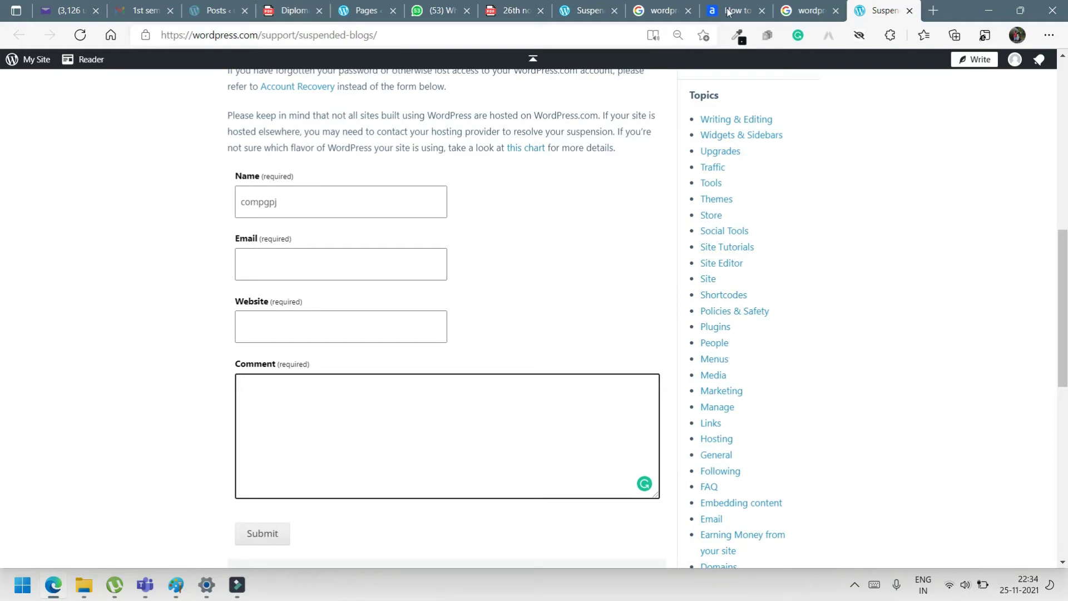
- Load Google in a new tab and switch to another signed-in Google account
{"action": "left_click", "coordinate": [934, 10]}
{"action": "type", "text": "go"}
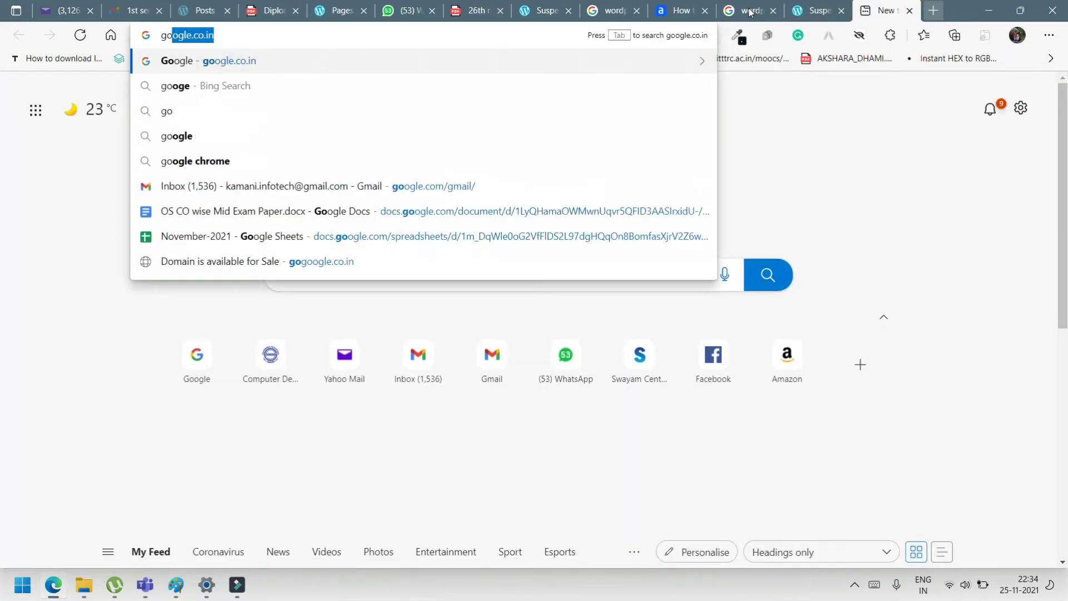
{"action": "key", "text": "Return"}
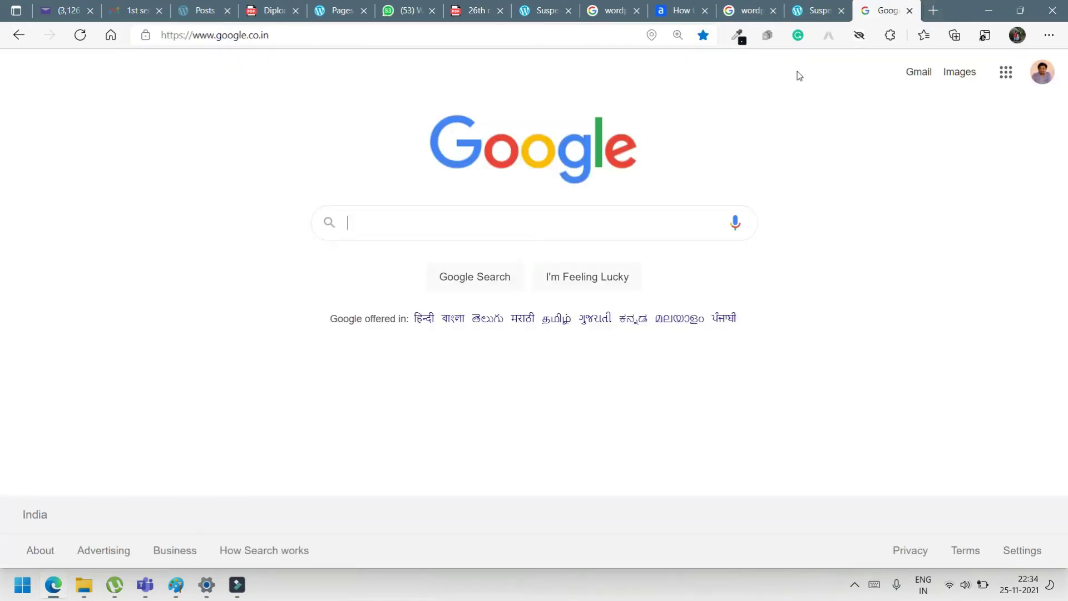
{"action": "left_click", "coordinate": [1042, 71]}
{"action": "scroll", "coordinate": [918, 335], "scroll_direction": "down", "scroll_amount": 2}
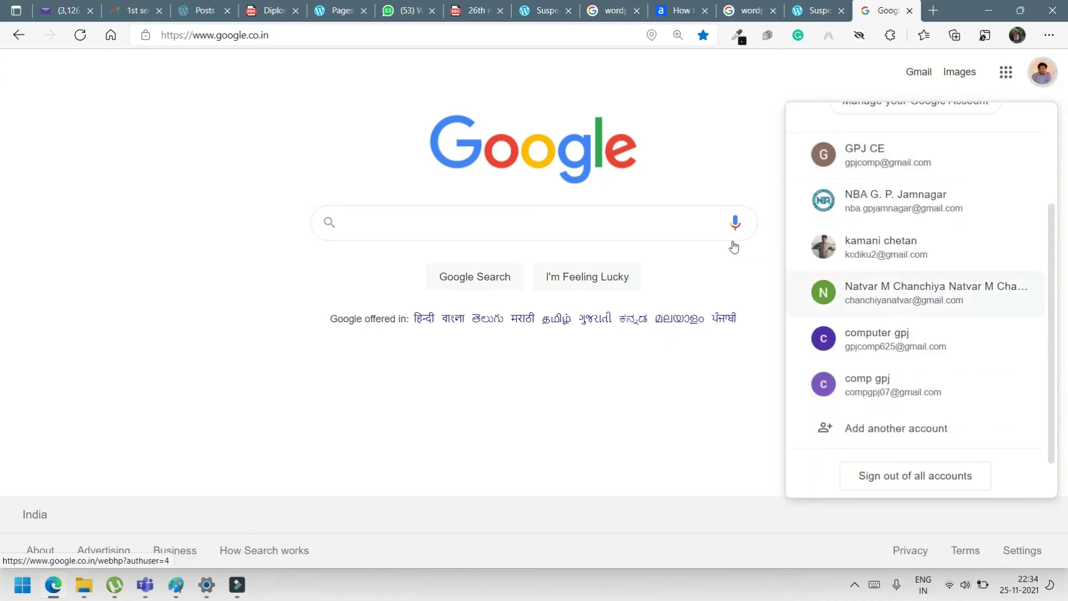
{"action": "left_click", "coordinate": [894, 341]}
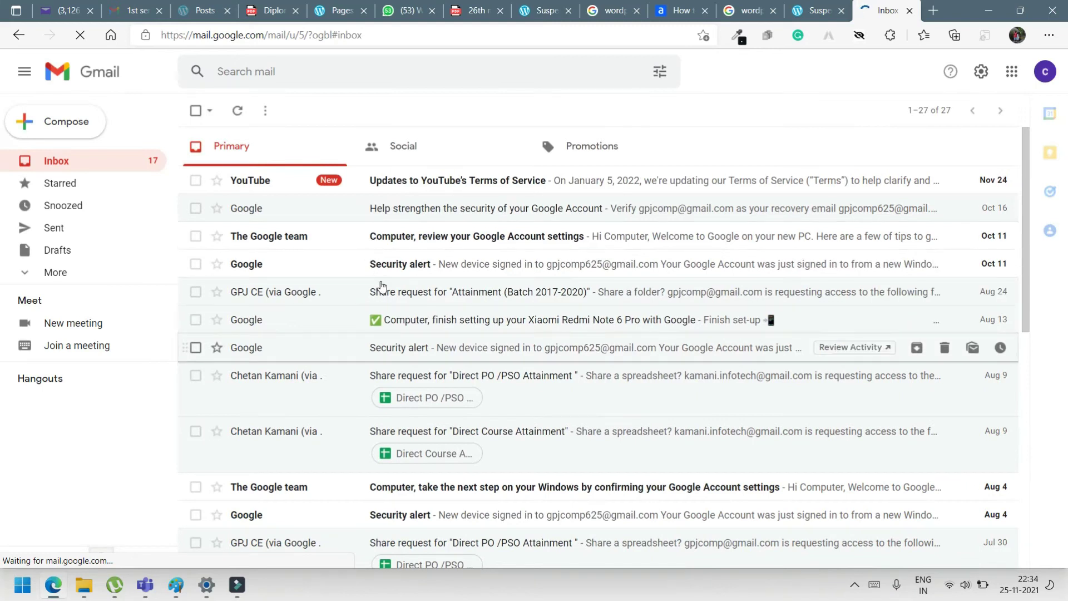
{"action": "scroll", "coordinate": [380, 282], "scroll_direction": "down", "scroll_amount": 3}
{"action": "scroll", "coordinate": [380, 282], "scroll_direction": "down", "scroll_amount": 2}
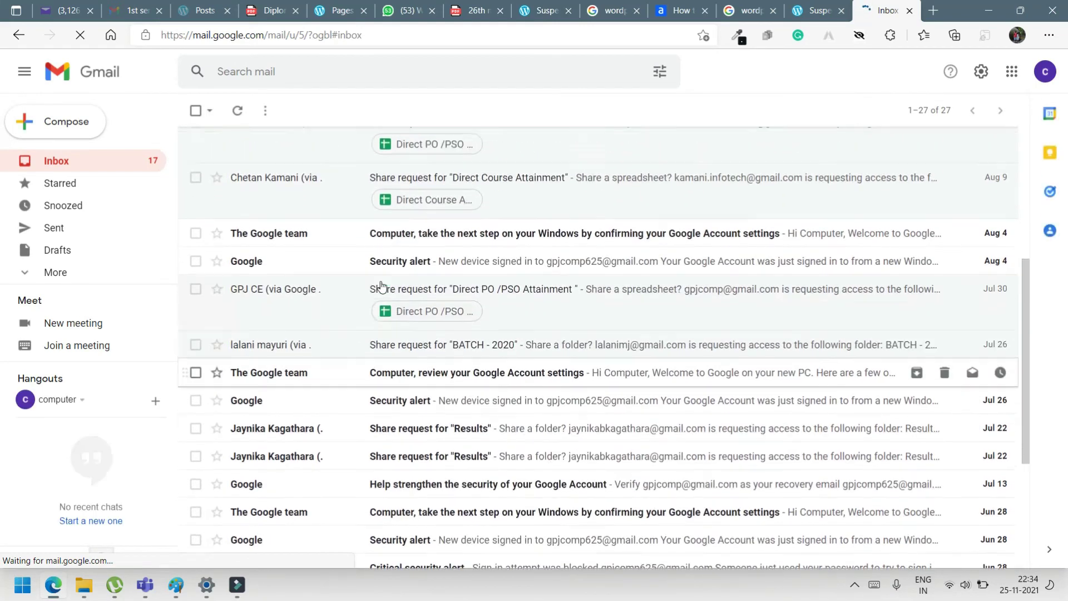
{"action": "scroll", "coordinate": [382, 285], "scroll_direction": "up", "scroll_amount": 5}
- Search Gmail for 'wordpress', then return to the full inbox
{"action": "left_click", "coordinate": [303, 71]}
{"action": "type", "text": "w"}
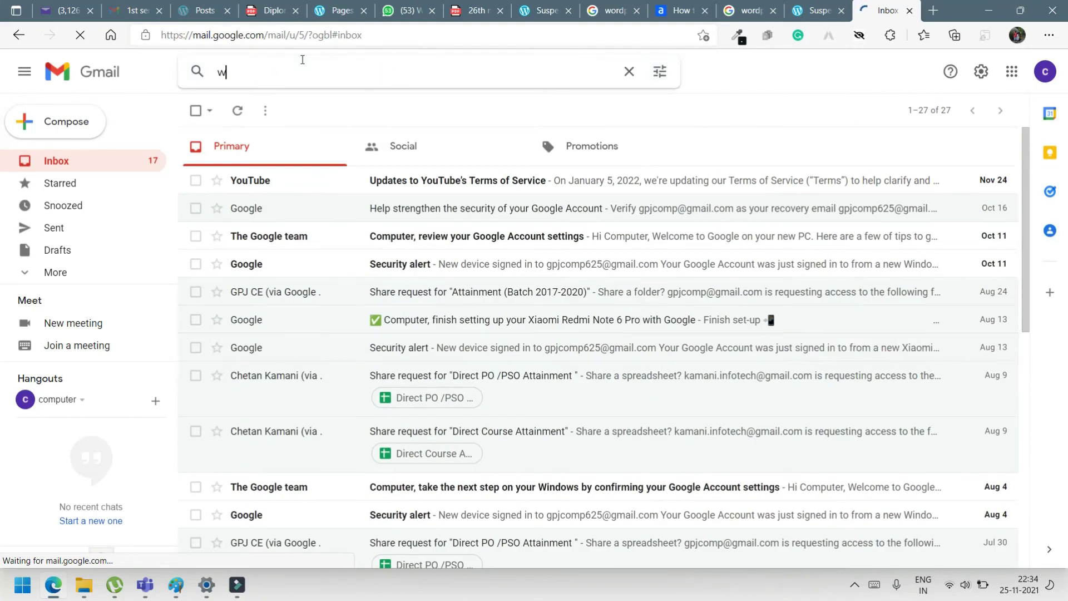
{"action": "type", "text": "ord"}
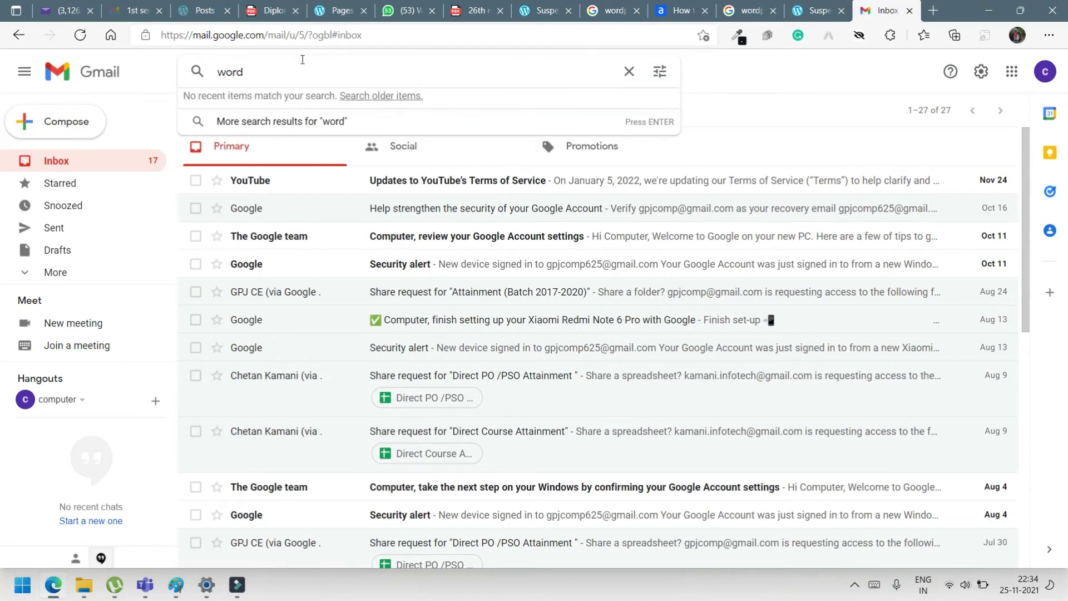
{"action": "type", "text": "press"}
{"action": "key", "text": "Return"}
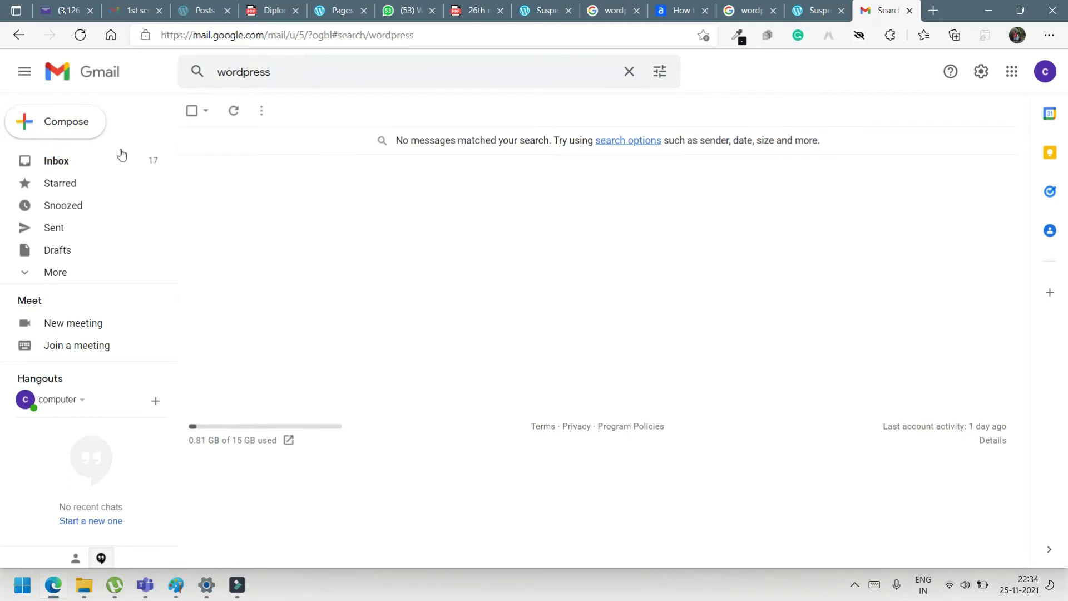
{"action": "left_click", "coordinate": [56, 160]}
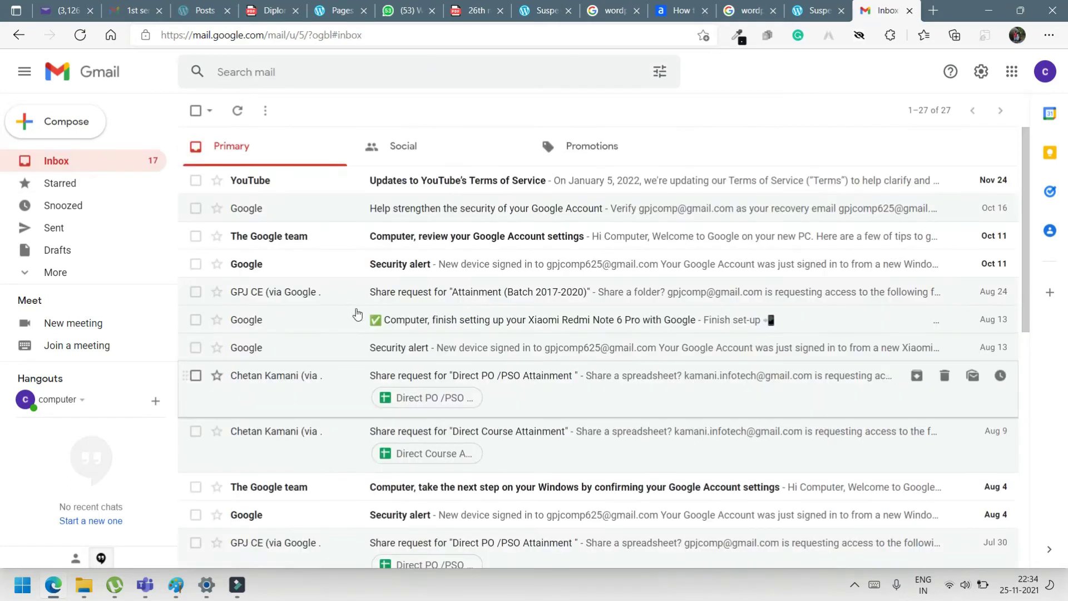
{"action": "scroll", "coordinate": [356, 314], "scroll_direction": "down", "scroll_amount": 3}
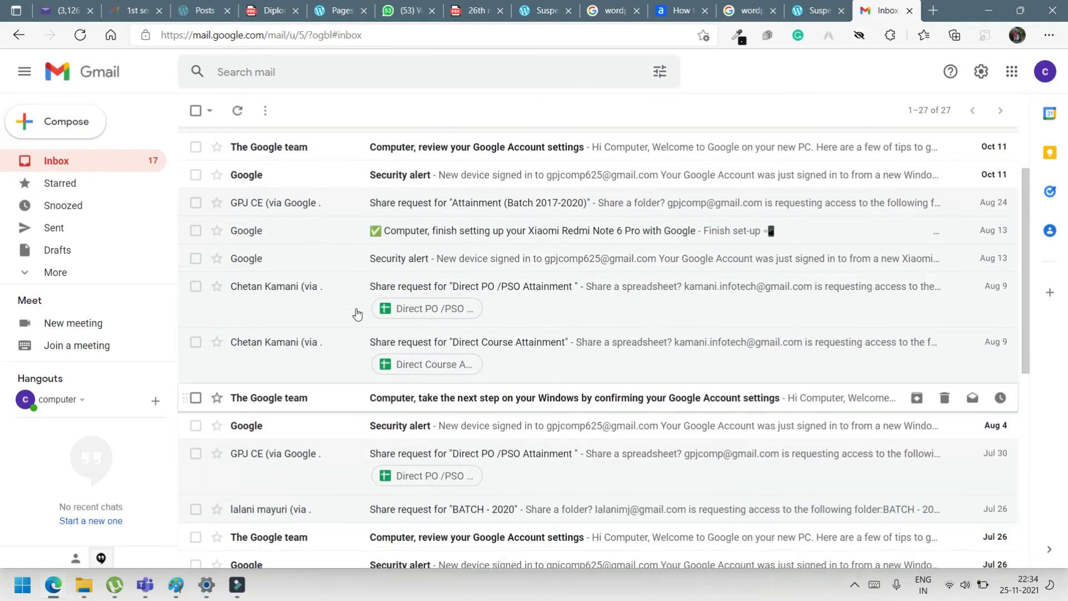
{"action": "scroll", "coordinate": [357, 314], "scroll_direction": "down", "scroll_amount": 3}
{"action": "scroll", "coordinate": [357, 315], "scroll_direction": "down", "scroll_amount": 2}
{"action": "scroll", "coordinate": [356, 315], "scroll_direction": "down", "scroll_amount": 2}
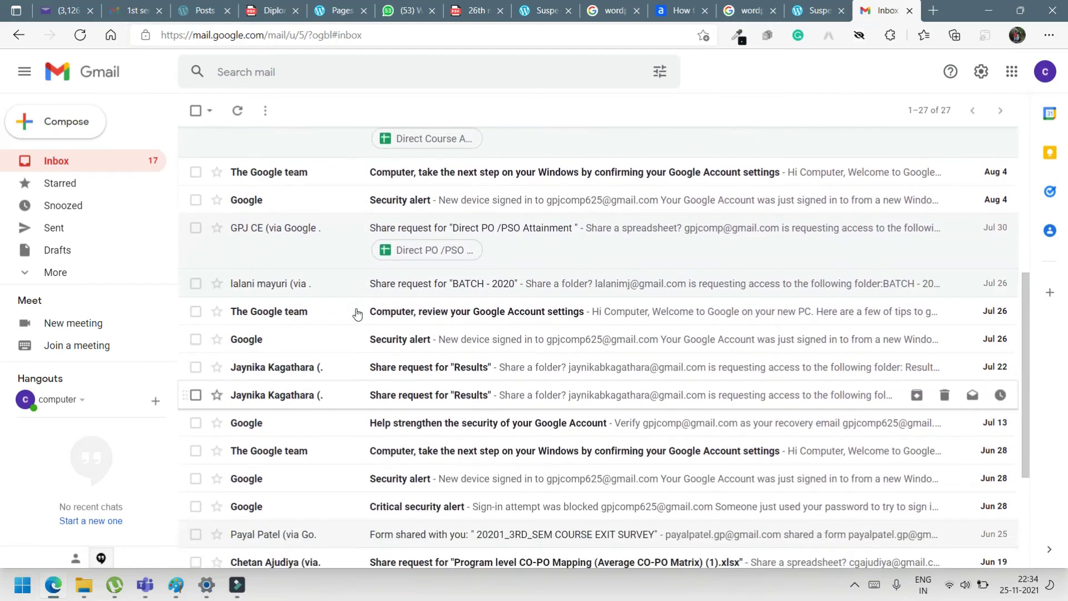
{"action": "scroll", "coordinate": [356, 313], "scroll_direction": "down", "scroll_amount": 2}
{"action": "scroll", "coordinate": [356, 313], "scroll_direction": "down", "scroll_amount": 1}
{"action": "scroll", "coordinate": [356, 314], "scroll_direction": "down", "scroll_amount": 2}
{"action": "scroll", "coordinate": [357, 314], "scroll_direction": "up", "scroll_amount": 10}
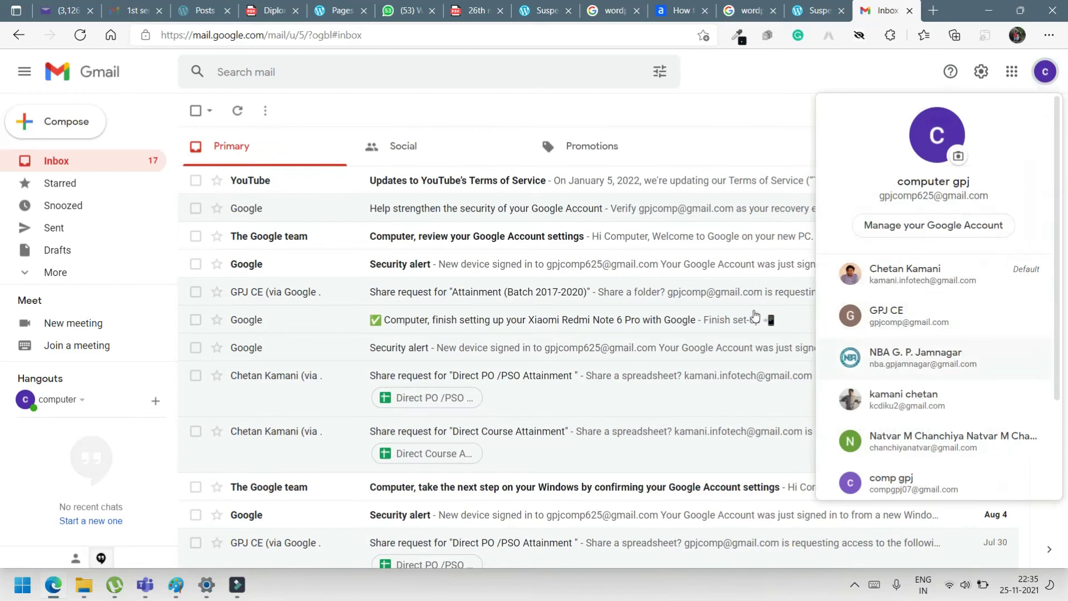
{"action": "scroll", "coordinate": [935, 334], "scroll_direction": "down", "scroll_amount": 1}
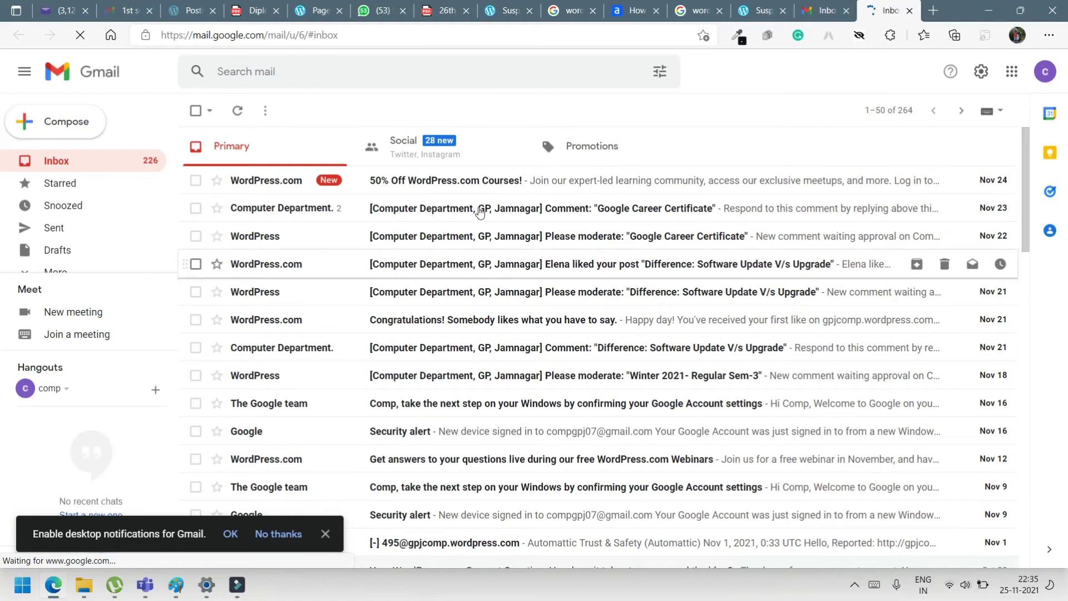
- View the 'Elena liked your post' email, then the support reply about unsuspending the blog
{"action": "left_click", "coordinate": [599, 264]}
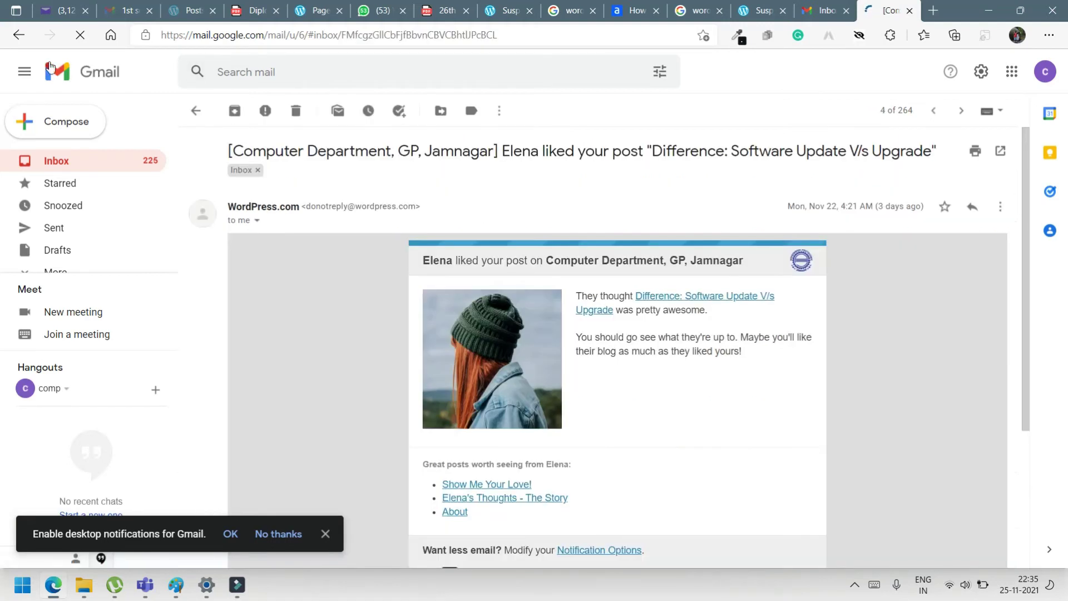
{"action": "left_click", "coordinate": [19, 35]}
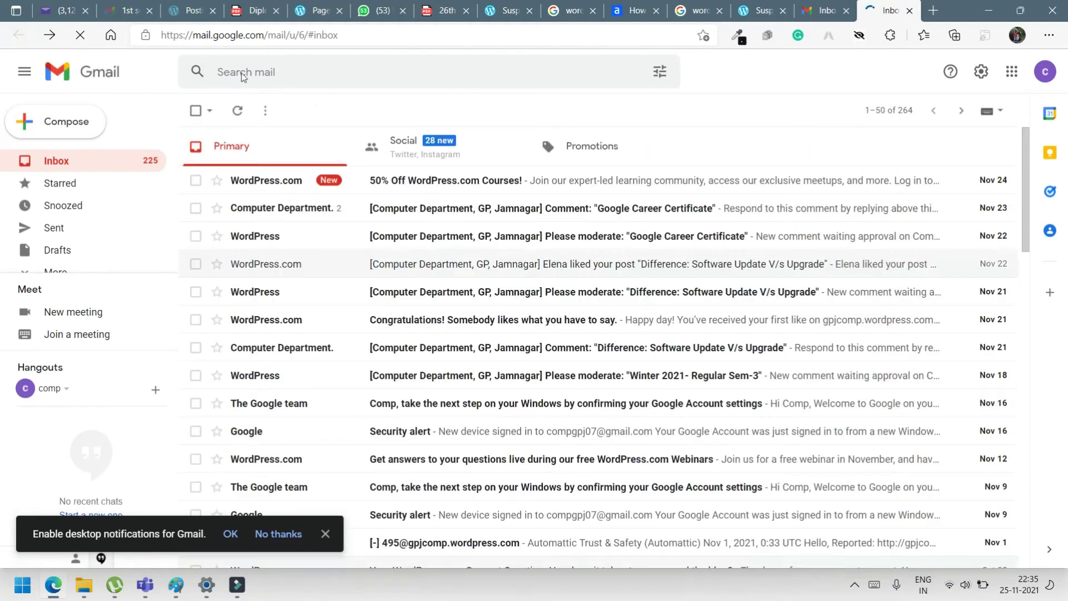
{"action": "left_click", "coordinate": [237, 70]}
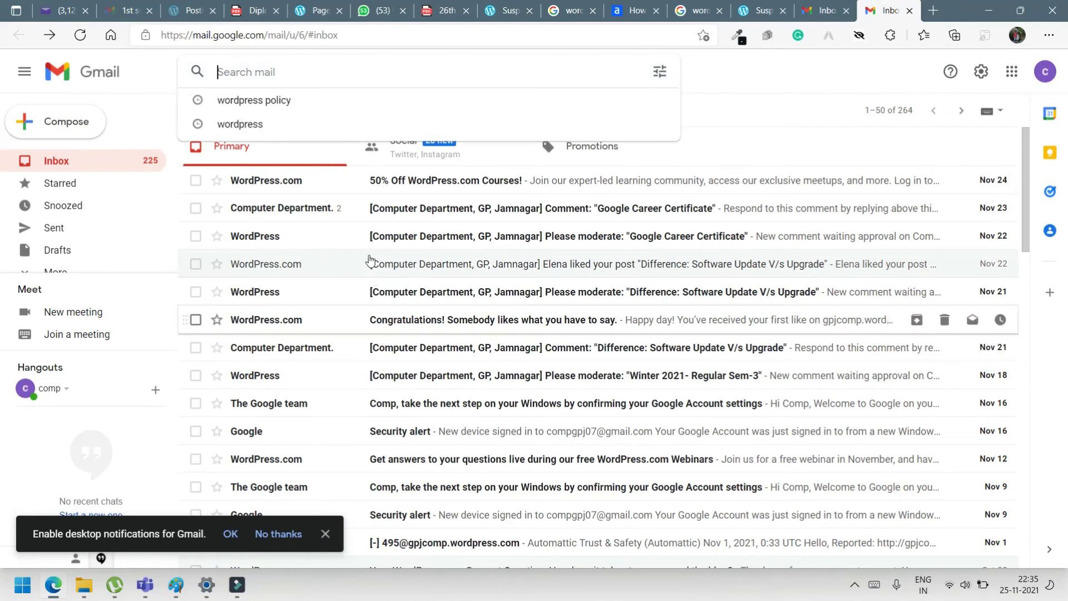
{"action": "scroll", "coordinate": [370, 260], "scroll_direction": "down", "scroll_amount": 1}
{"action": "scroll", "coordinate": [370, 260], "scroll_direction": "down", "scroll_amount": 2}
{"action": "scroll", "coordinate": [370, 243], "scroll_direction": "down", "scroll_amount": 1}
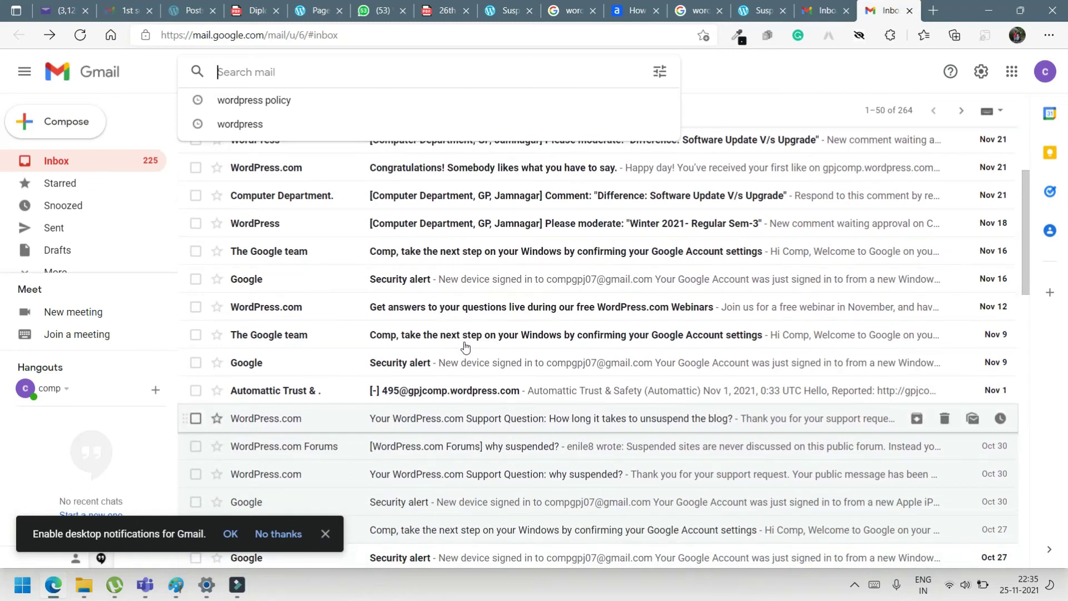
{"action": "left_click", "coordinate": [464, 418]}
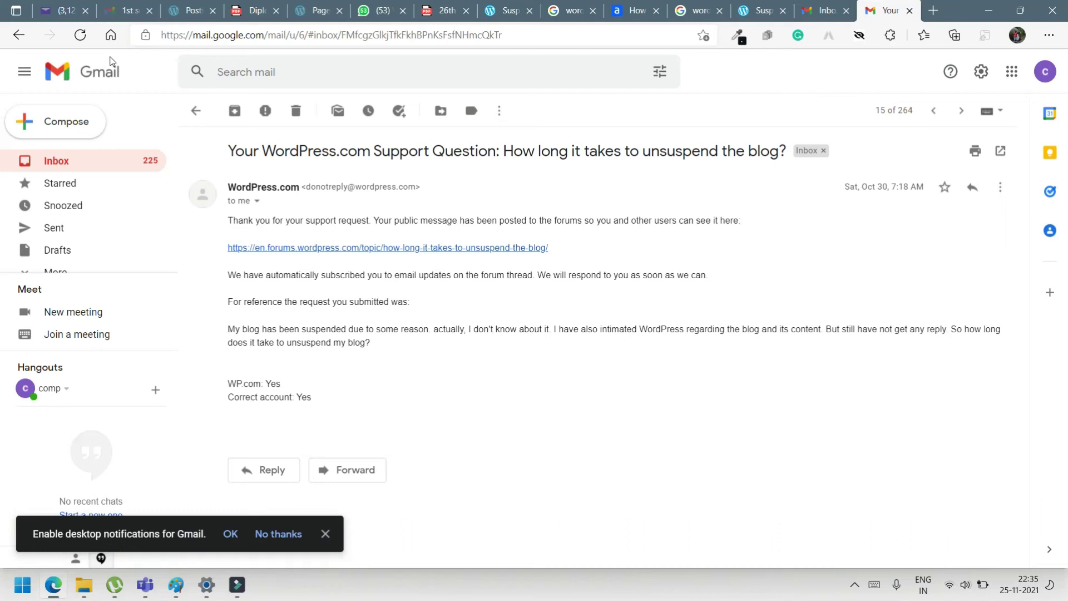
- Read both 'why suspended?' emails, ending on 'How long it takes to unsuspend the blog?'
{"action": "left_click", "coordinate": [19, 34]}
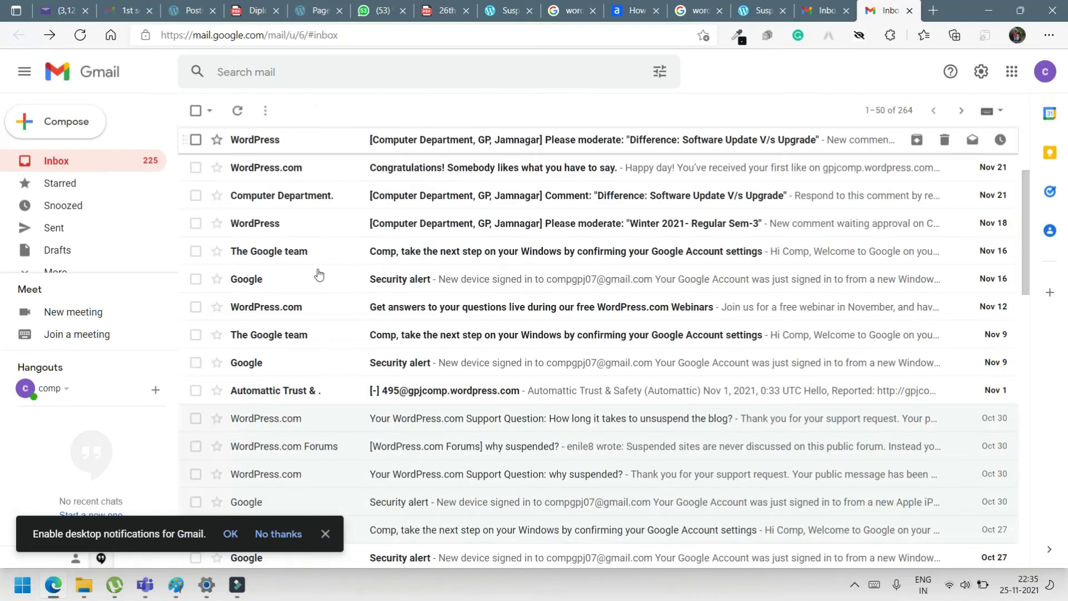
{"action": "left_click", "coordinate": [548, 455]}
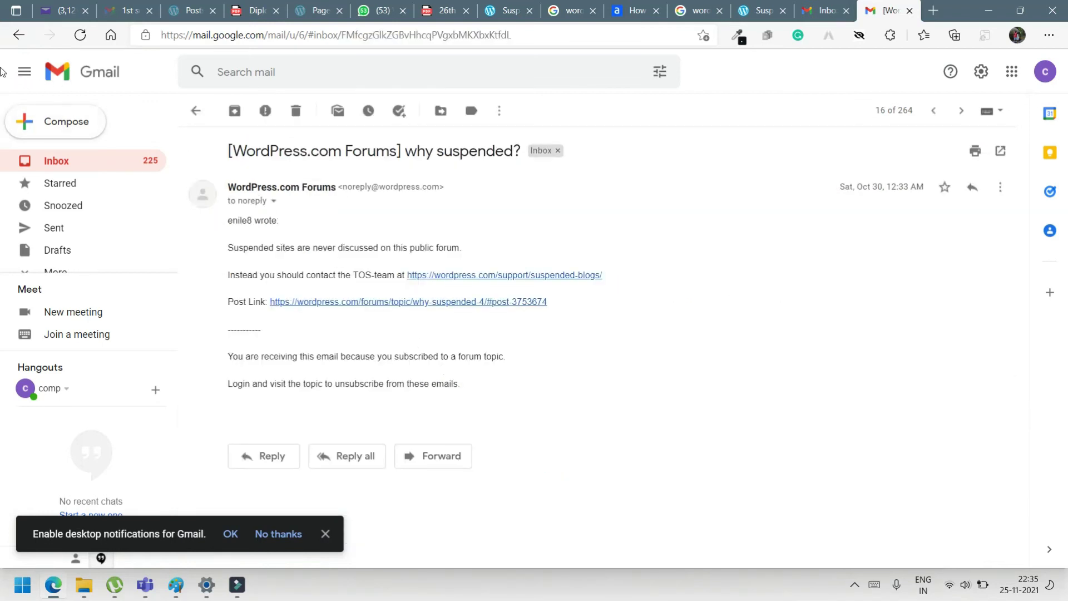
{"action": "left_click", "coordinate": [19, 35]}
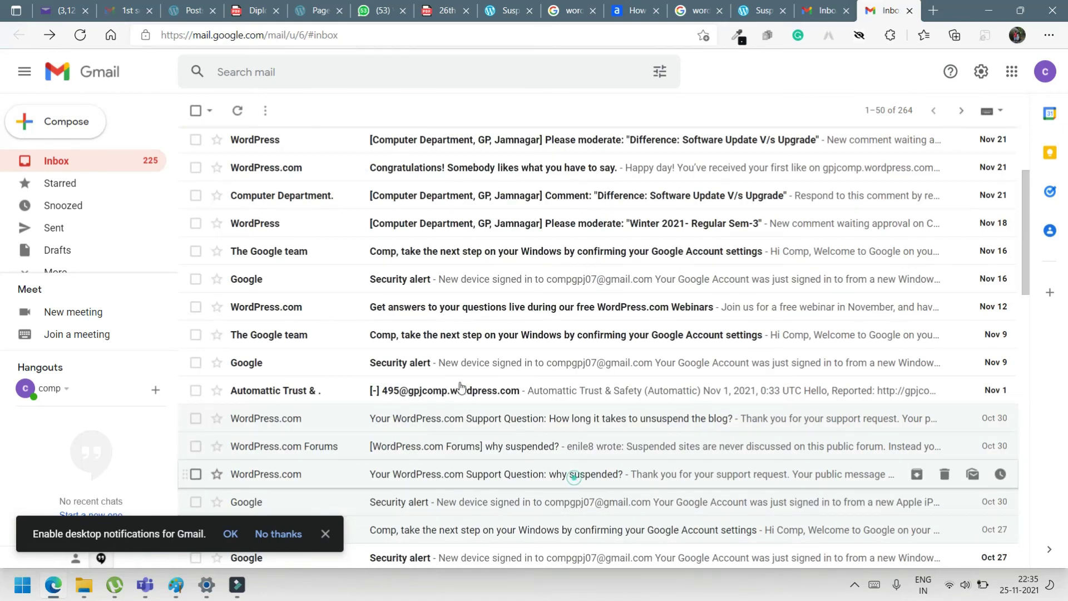
{"action": "left_click", "coordinate": [575, 474]}
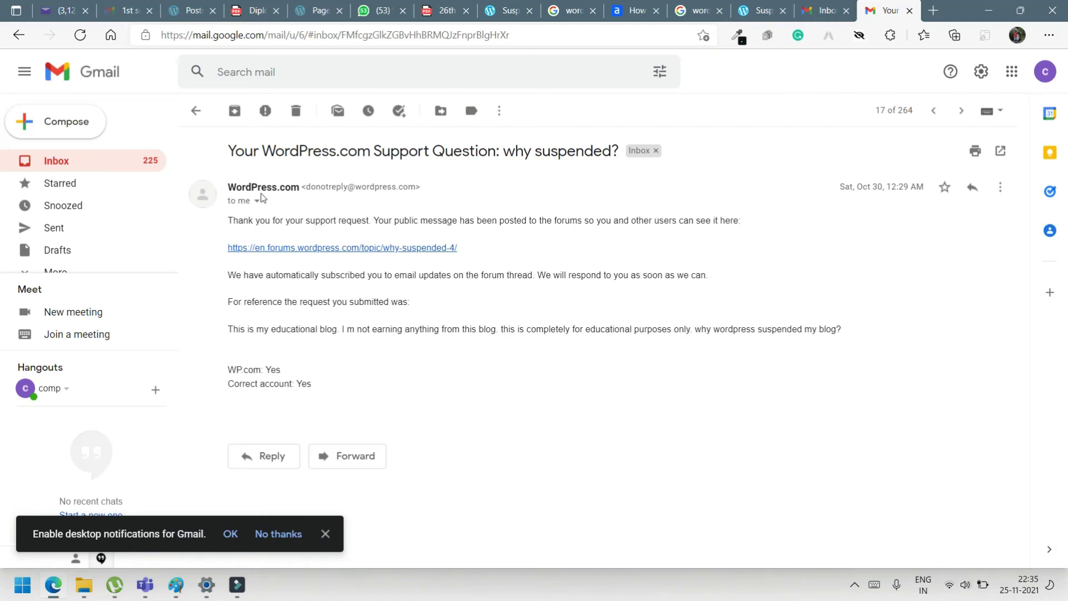
{"action": "left_click", "coordinate": [19, 35]}
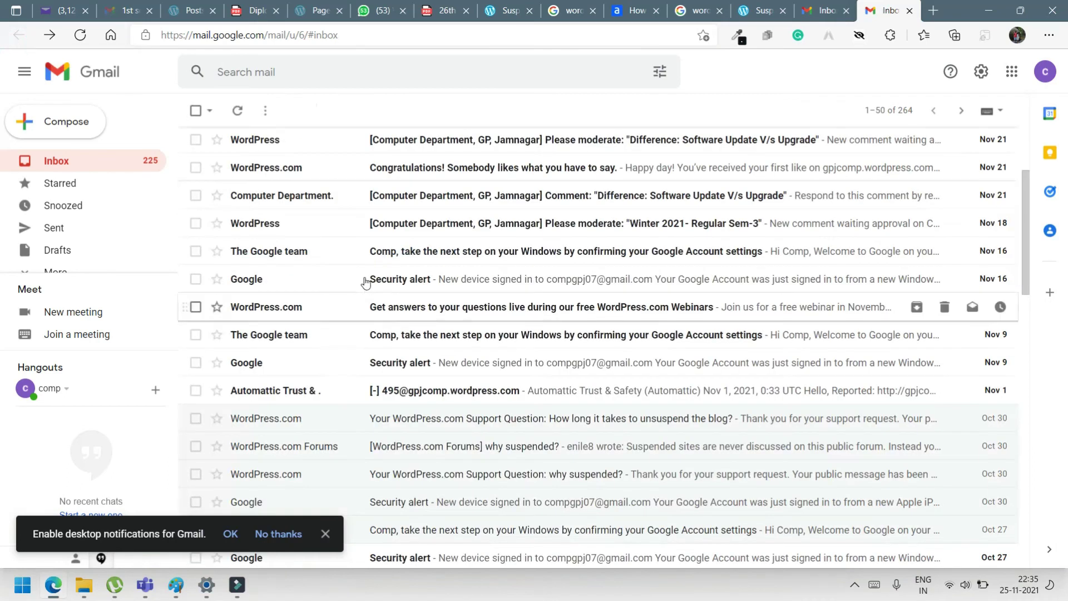
{"action": "scroll", "coordinate": [490, 359], "scroll_direction": "down", "scroll_amount": 1}
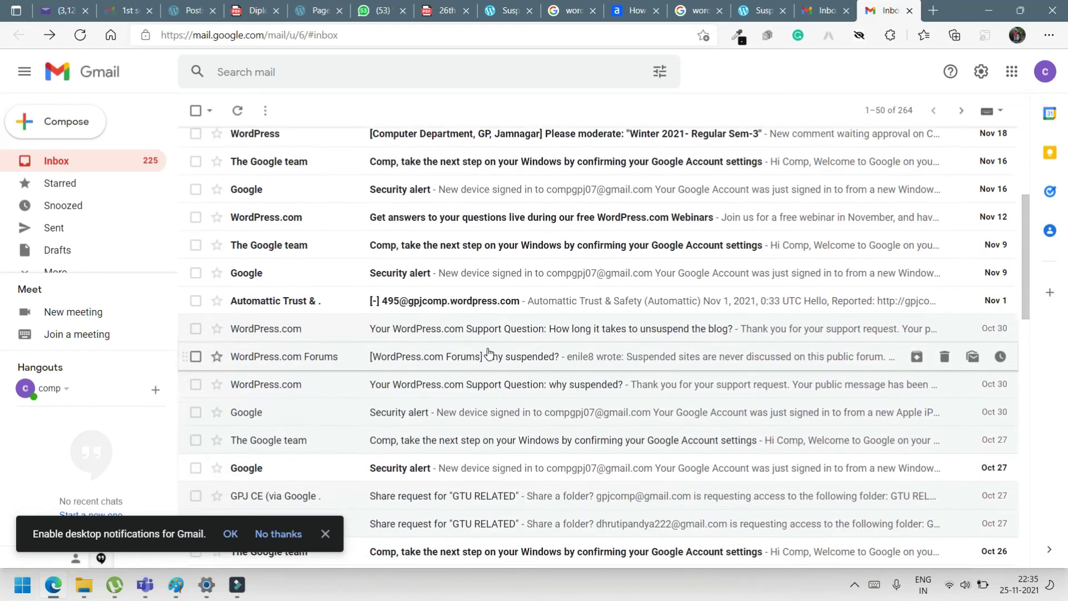
{"action": "scroll", "coordinate": [489, 354], "scroll_direction": "down", "scroll_amount": 1}
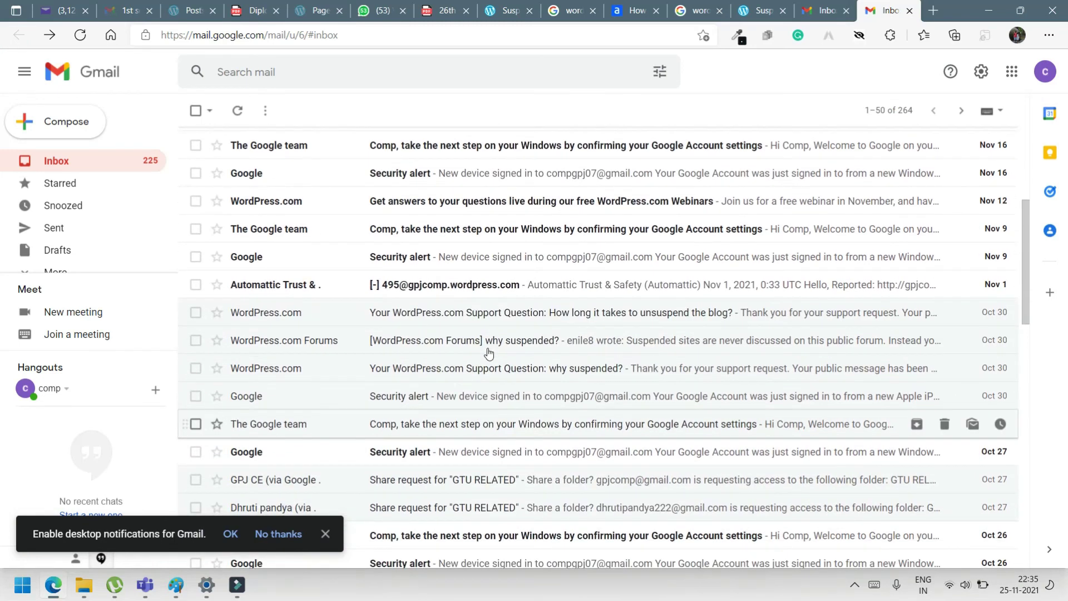
{"action": "scroll", "coordinate": [484, 292], "scroll_direction": "up", "scroll_amount": 2}
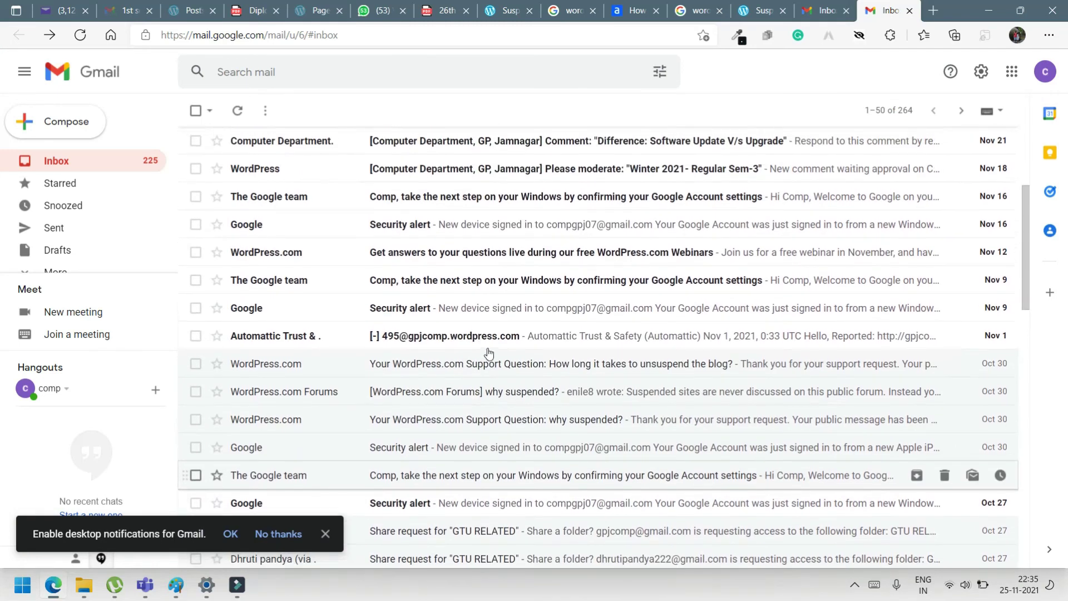
{"action": "left_click", "coordinate": [483, 298]}
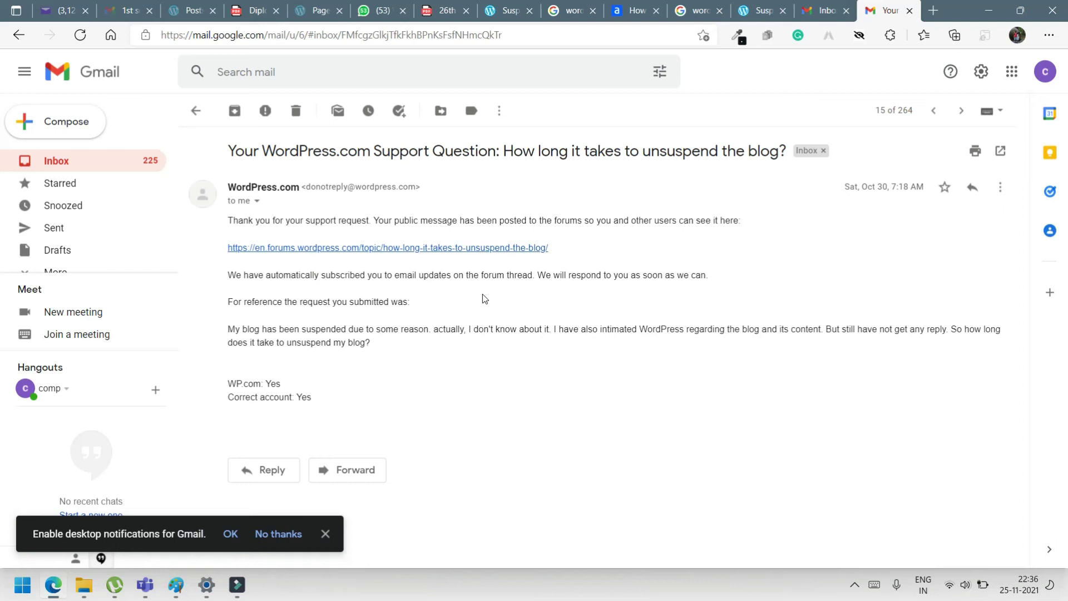
- Search mail for 'queue', return to the inbox, and briefly view the Google team settings email
{"action": "left_click", "coordinate": [373, 68]}
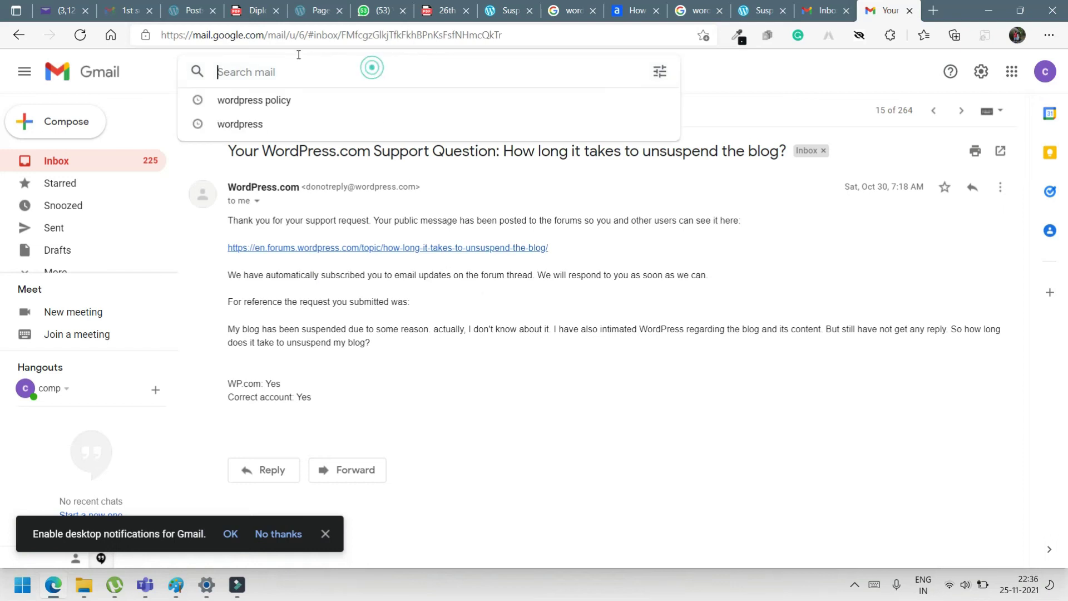
{"action": "type", "text": "qu"}
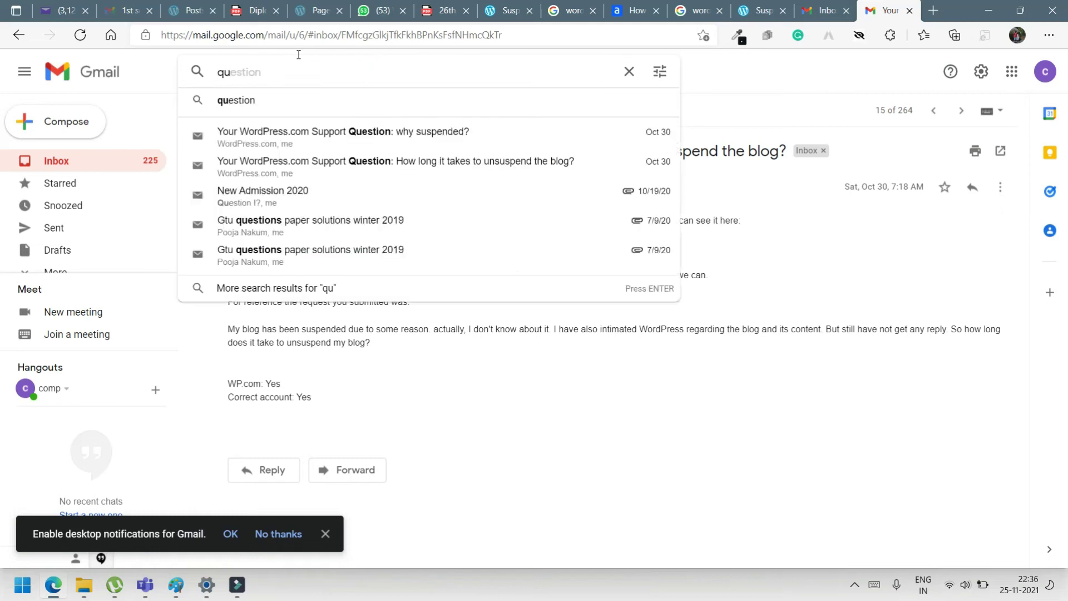
{"action": "type", "text": "eue"}
{"action": "key", "text": "Return"}
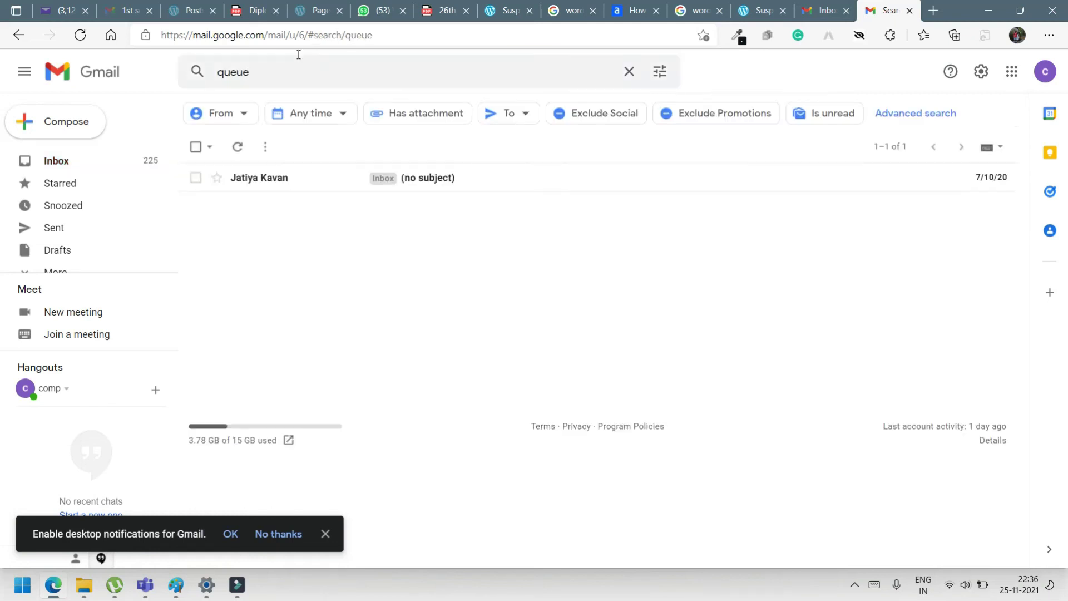
{"action": "left_click", "coordinate": [18, 34]}
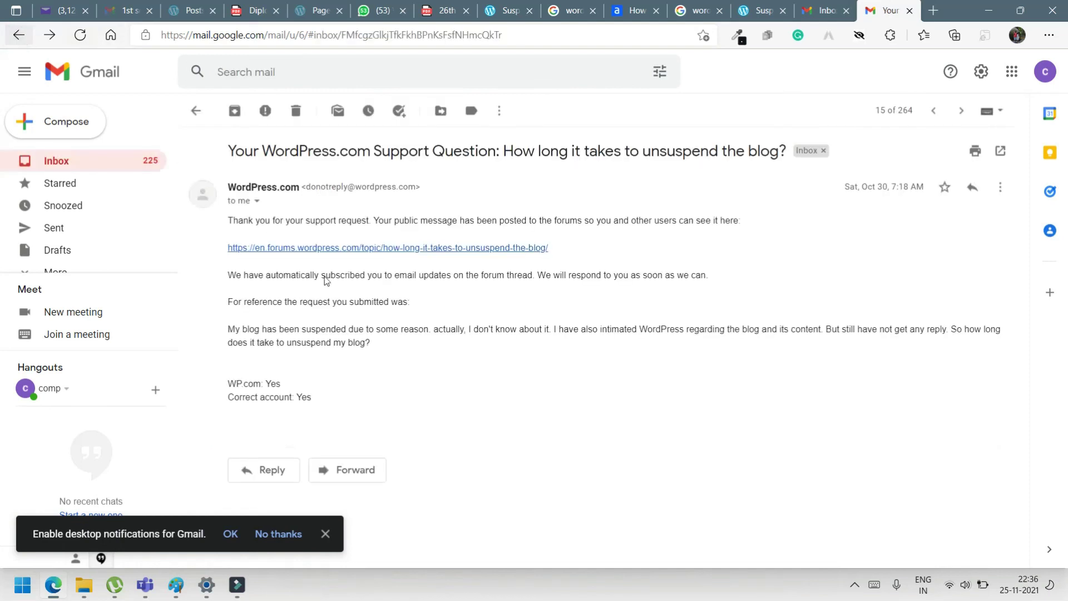
{"action": "left_click", "coordinate": [56, 161]}
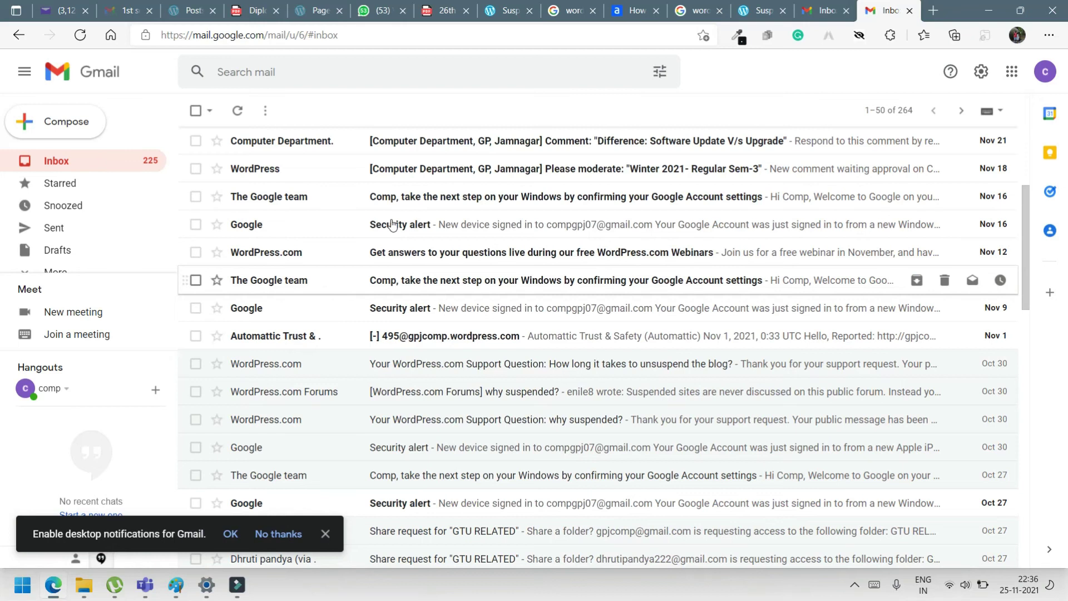
{"action": "scroll", "coordinate": [393, 224], "scroll_direction": "up", "scroll_amount": 1}
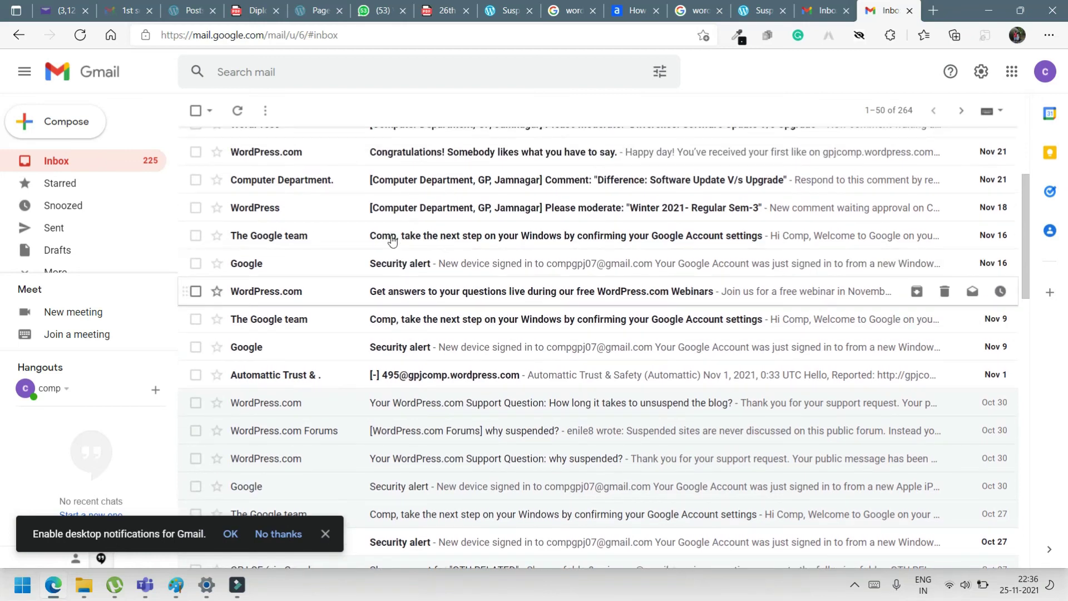
{"action": "scroll", "coordinate": [393, 224], "scroll_direction": "up", "scroll_amount": 3}
{"action": "scroll", "coordinate": [393, 223], "scroll_direction": "up", "scroll_amount": 2}
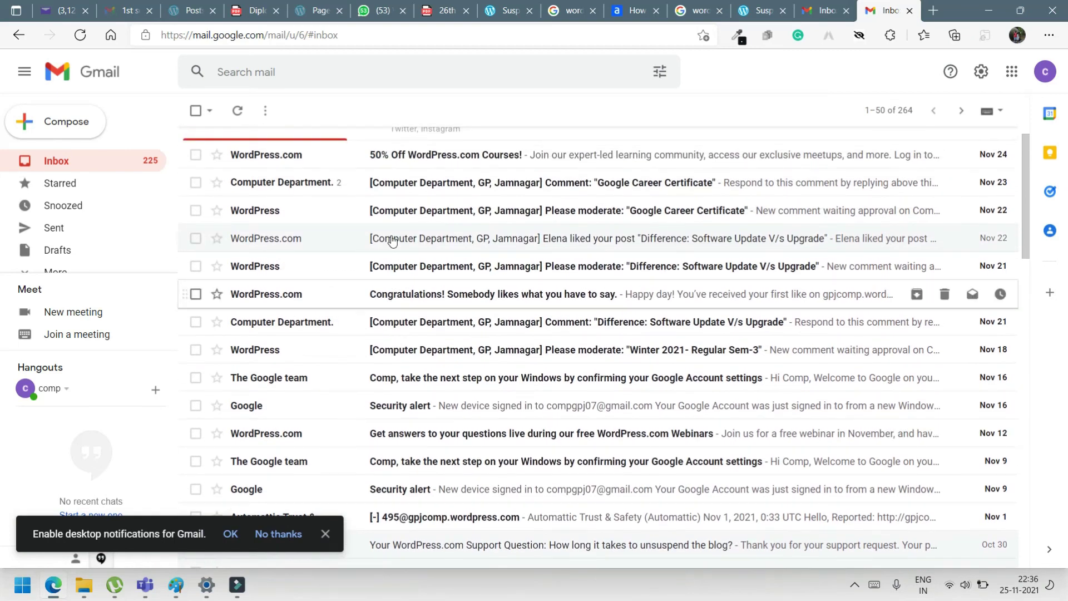
{"action": "scroll", "coordinate": [392, 242], "scroll_direction": "down", "scroll_amount": 4}
{"action": "scroll", "coordinate": [392, 241], "scroll_direction": "down", "scroll_amount": 3}
{"action": "scroll", "coordinate": [393, 242], "scroll_direction": "down", "scroll_amount": 2}
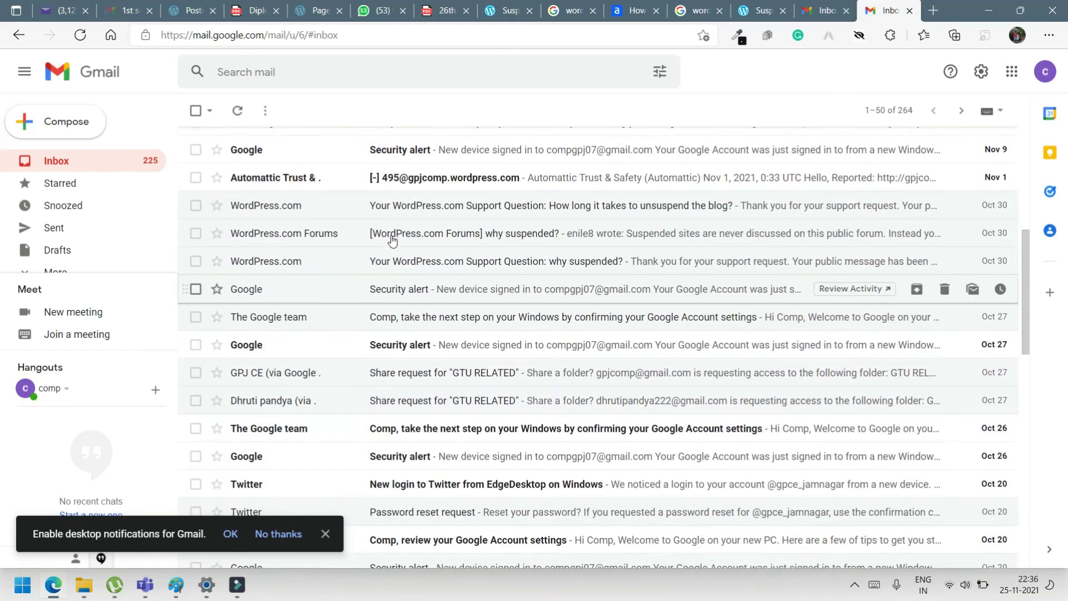
{"action": "scroll", "coordinate": [392, 241], "scroll_direction": "down", "scroll_amount": 2}
{"action": "scroll", "coordinate": [392, 242], "scroll_direction": "down", "scroll_amount": 1}
{"action": "scroll", "coordinate": [393, 242], "scroll_direction": "down", "scroll_amount": 1}
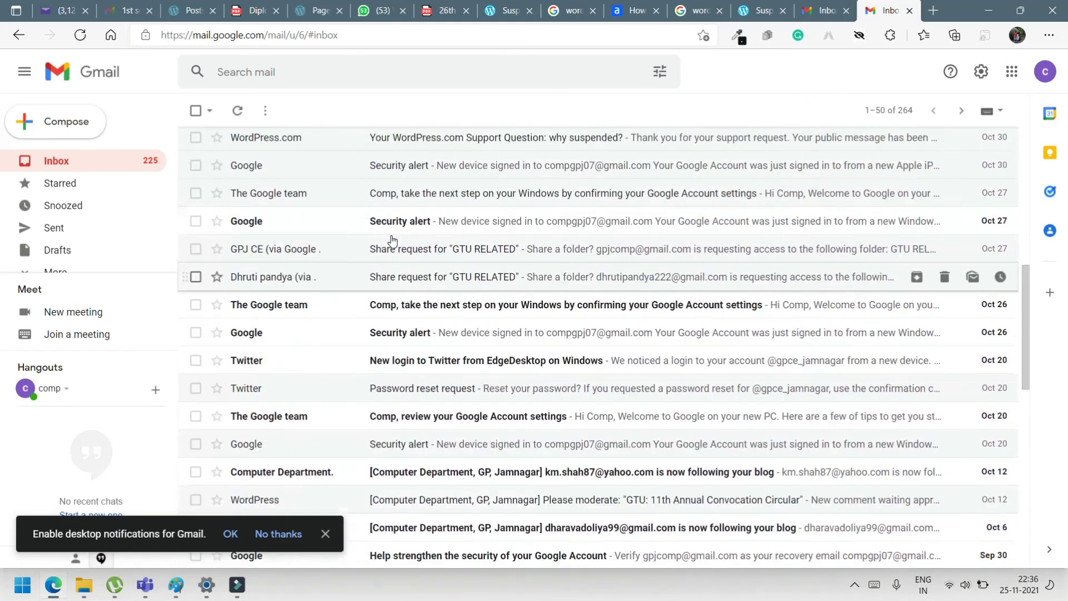
{"action": "scroll", "coordinate": [393, 242], "scroll_direction": "up", "scroll_amount": 3}
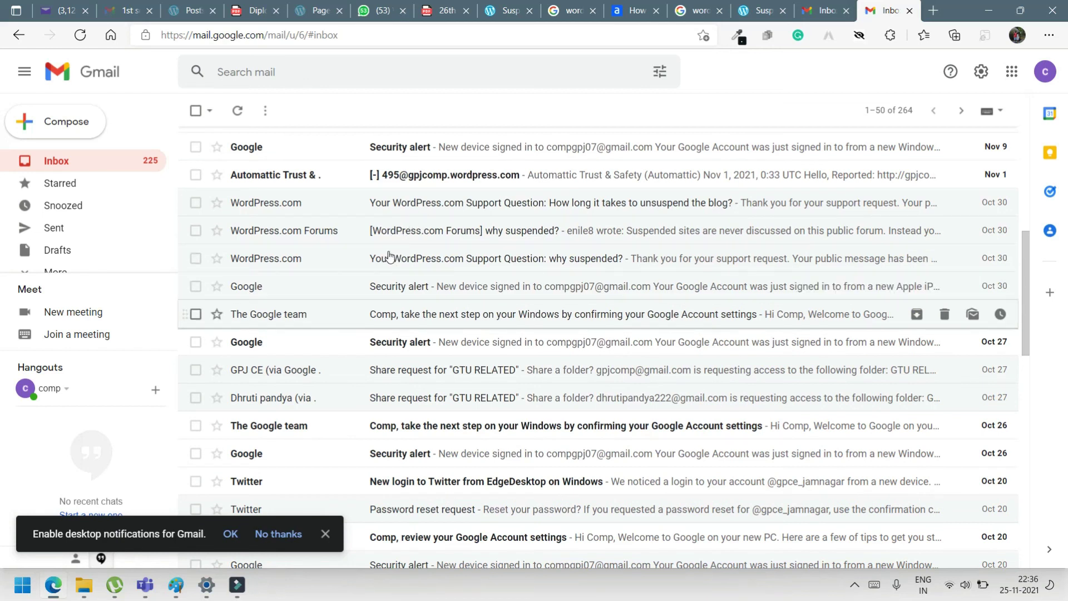
{"action": "left_click", "coordinate": [484, 313]}
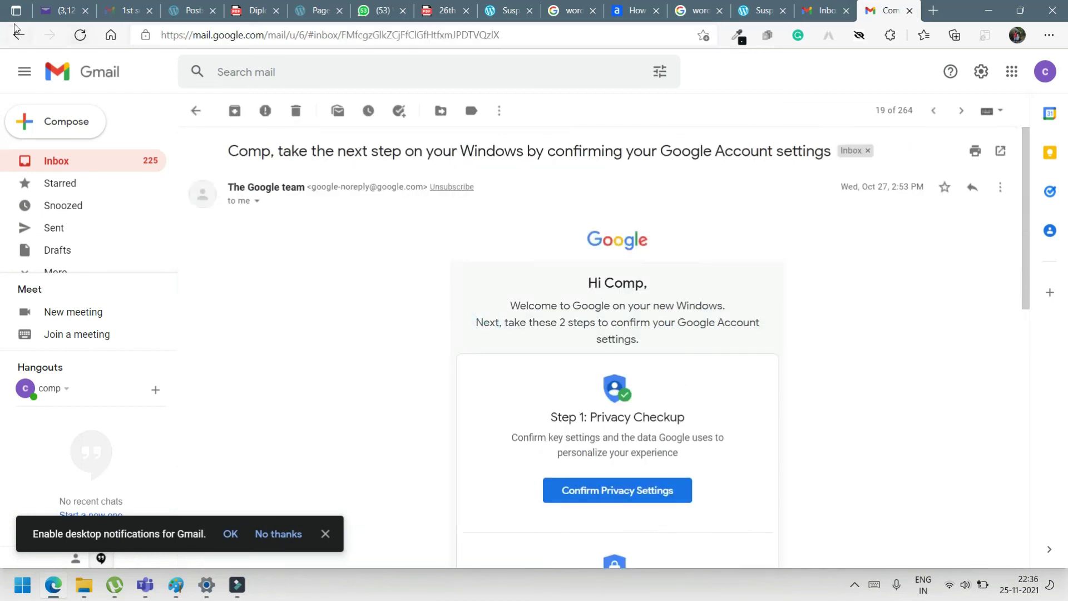
{"action": "left_click", "coordinate": [19, 35]}
{"action": "scroll", "coordinate": [252, 200], "scroll_direction": "up", "scroll_amount": 1}
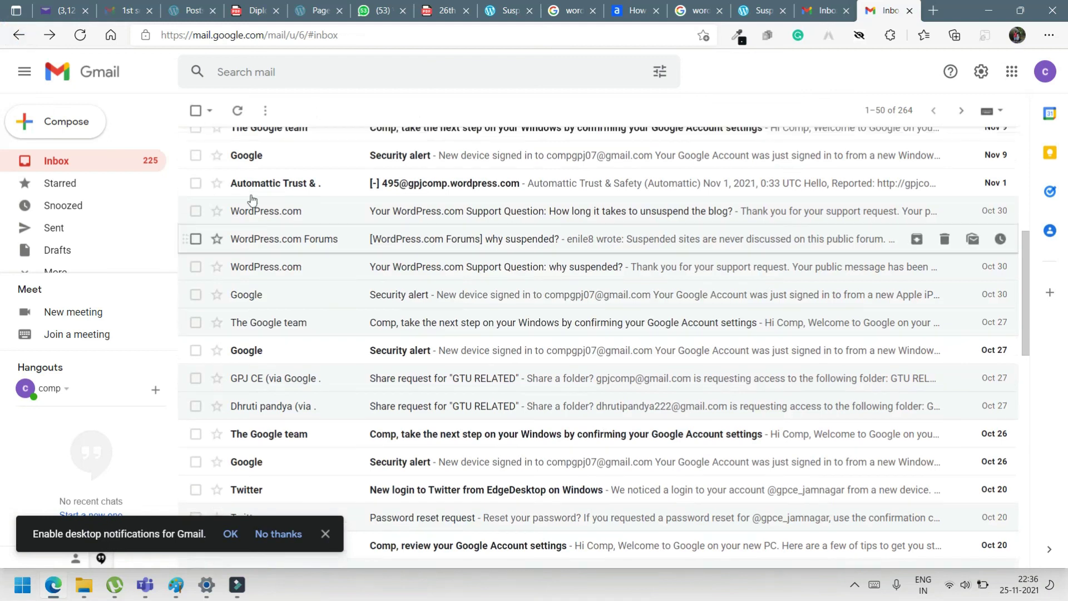
{"action": "scroll", "coordinate": [252, 201], "scroll_direction": "up", "scroll_amount": 3}
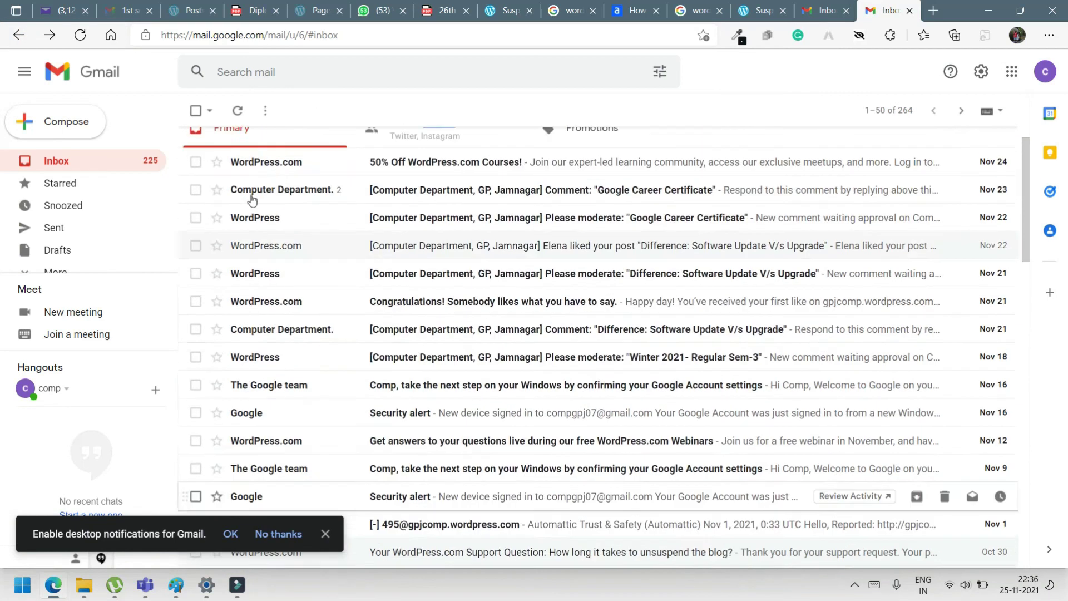
{"action": "left_click", "coordinate": [508, 10]}
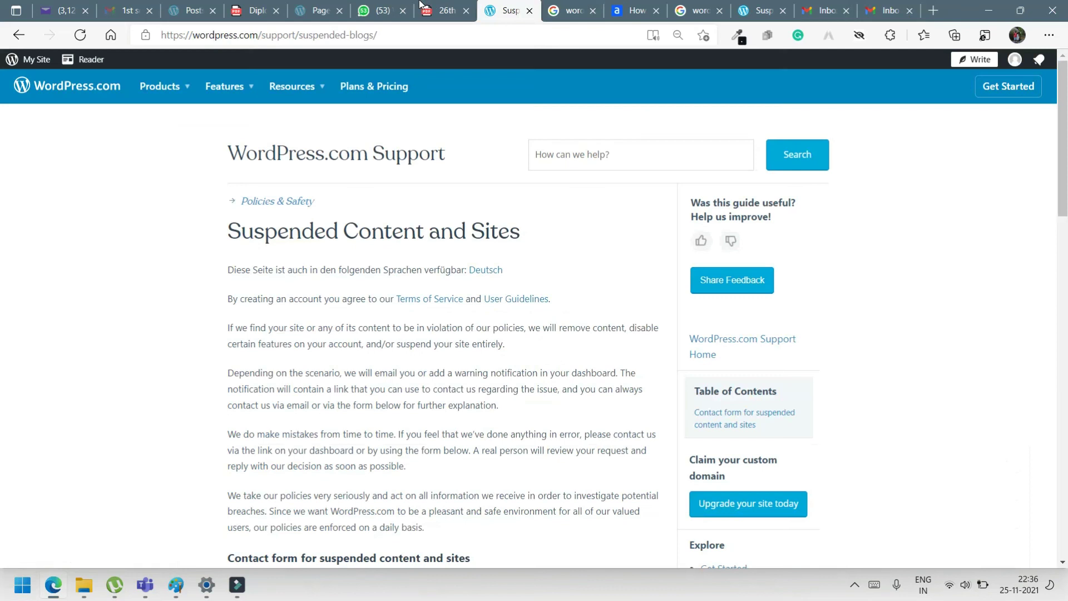
{"action": "scroll", "coordinate": [422, 152], "scroll_direction": "down", "scroll_amount": 1}
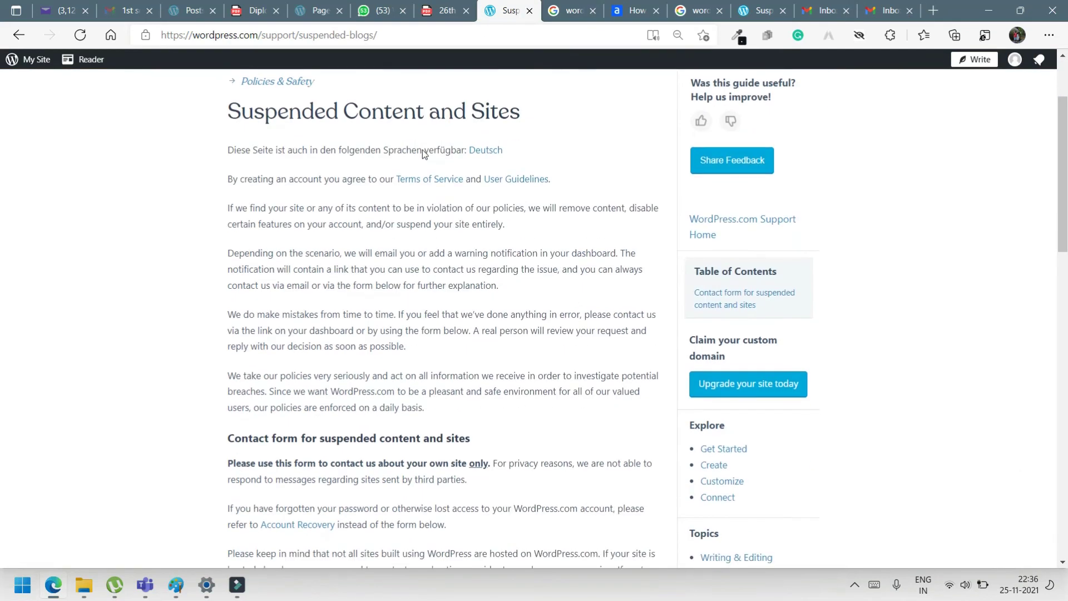
{"action": "scroll", "coordinate": [422, 152], "scroll_direction": "down", "scroll_amount": 4}
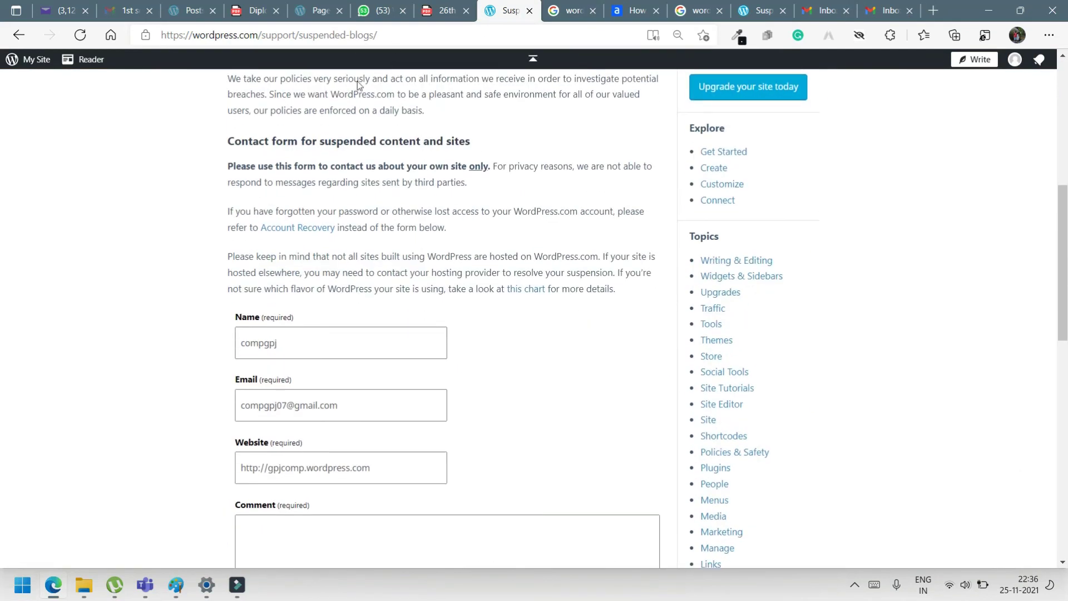
{"action": "scroll", "coordinate": [257, 321], "scroll_direction": "down", "scroll_amount": 1}
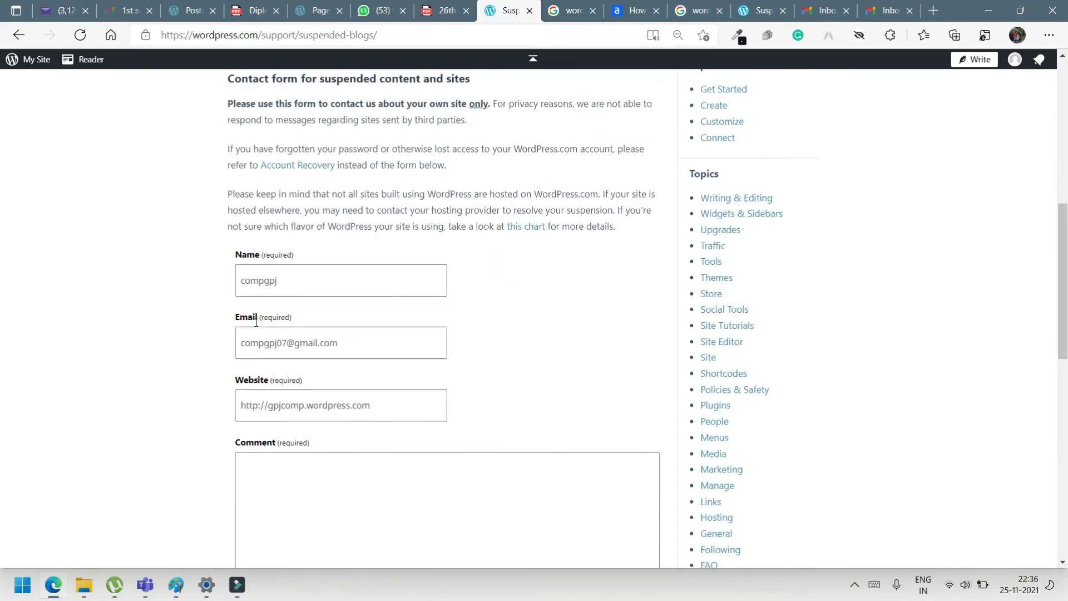
{"action": "scroll", "coordinate": [256, 321], "scroll_direction": "down", "scroll_amount": 3}
{"action": "scroll", "coordinate": [256, 321], "scroll_direction": "down", "scroll_amount": 3}
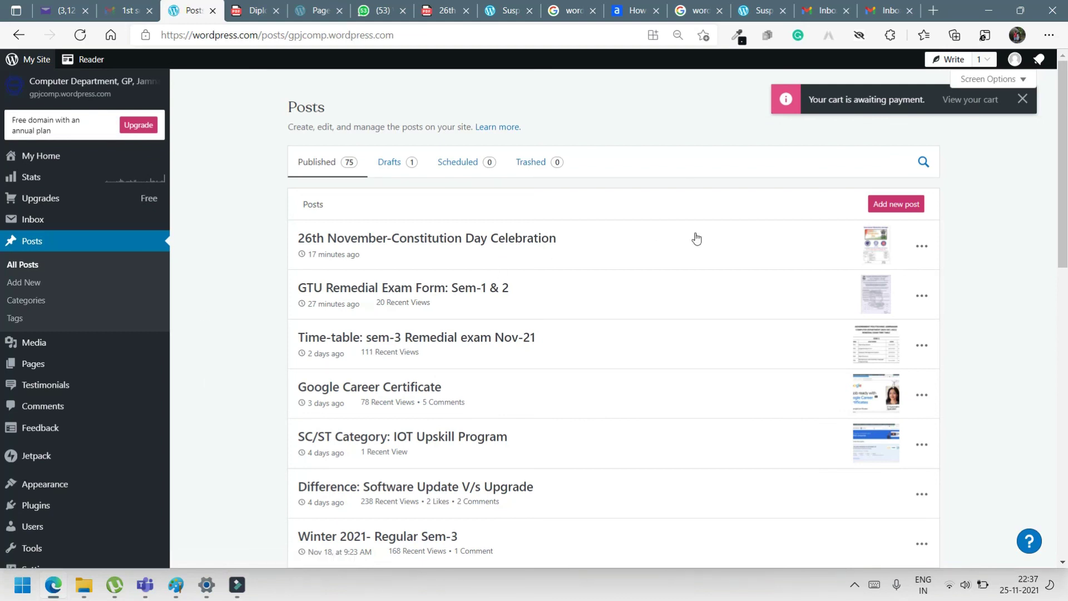
{"action": "left_click", "coordinate": [883, 10]}
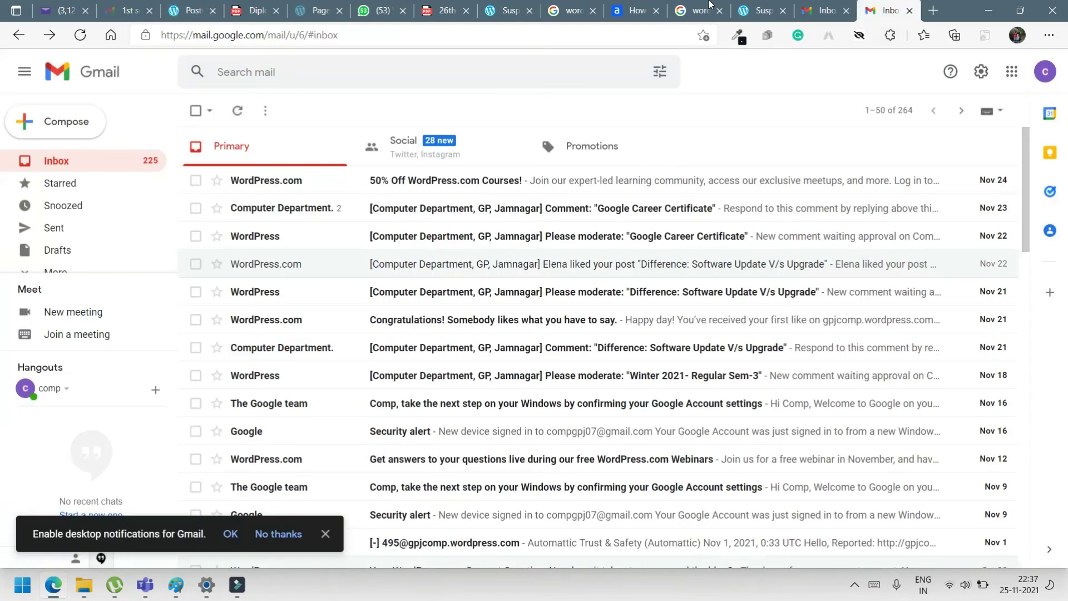